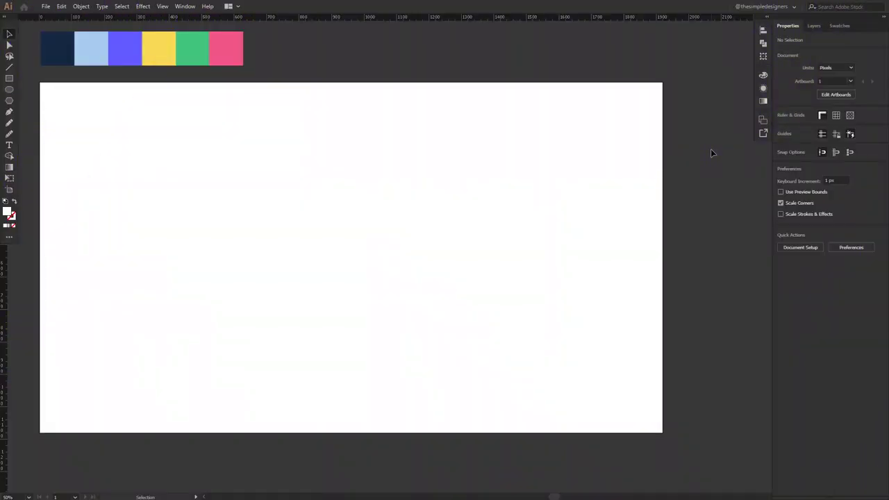
- Draw a tall rectangle with no fill and a dark navy outline
{"action": "left_click", "coordinate": [9, 78]}
{"action": "left_click_drag", "start_coordinate": [280, 209], "coordinate": [323, 284]}
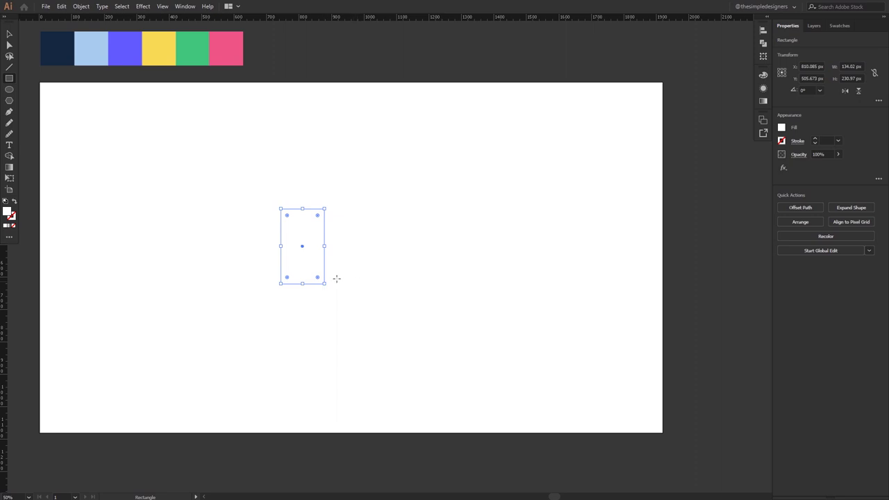
{"action": "left_click", "coordinate": [12, 217]}
{"action": "left_click", "coordinate": [813, 26]}
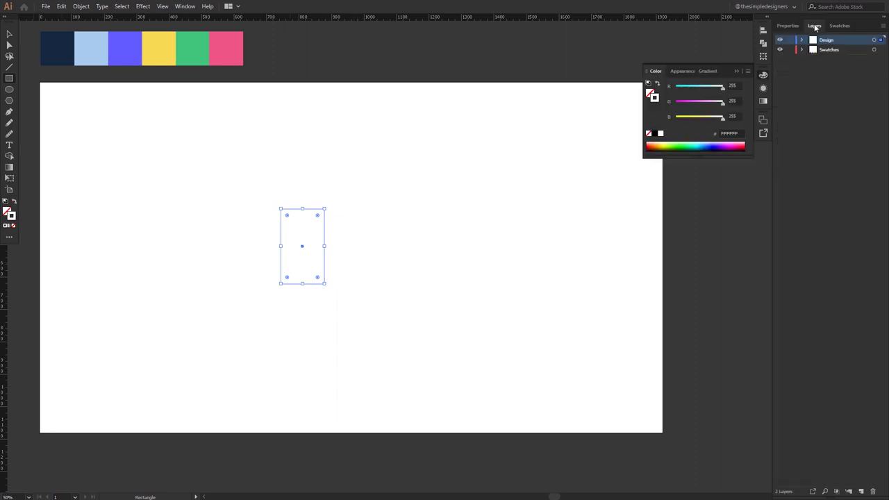
{"action": "left_click", "coordinate": [839, 26]}
{"action": "left_click", "coordinate": [834, 101]}
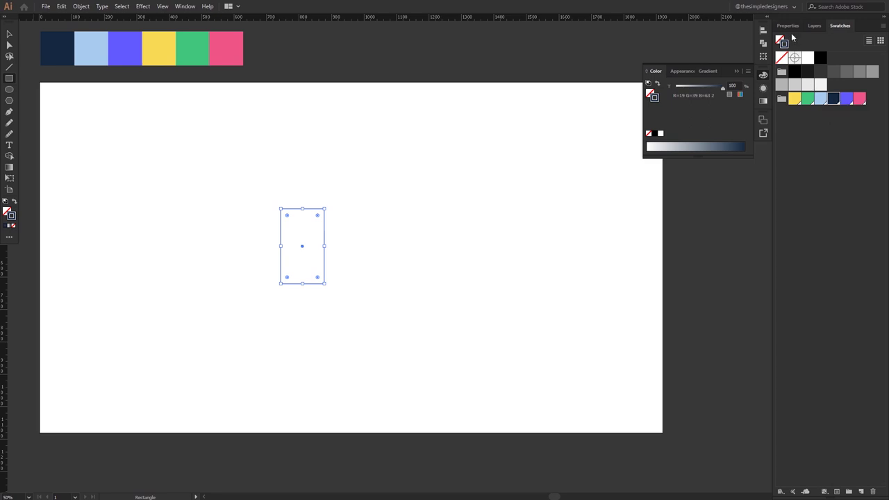
{"action": "left_click", "coordinate": [789, 26]}
{"action": "left_click", "coordinate": [738, 71]}
- Set the rectangle's stroke weight to 14 pt
{"action": "left_click", "coordinate": [815, 141]}
{"action": "left_click", "coordinate": [815, 141]}
{"action": "left_click", "coordinate": [815, 141]}
{"action": "left_click", "coordinate": [815, 143]}
{"action": "left_click", "coordinate": [814, 143]}
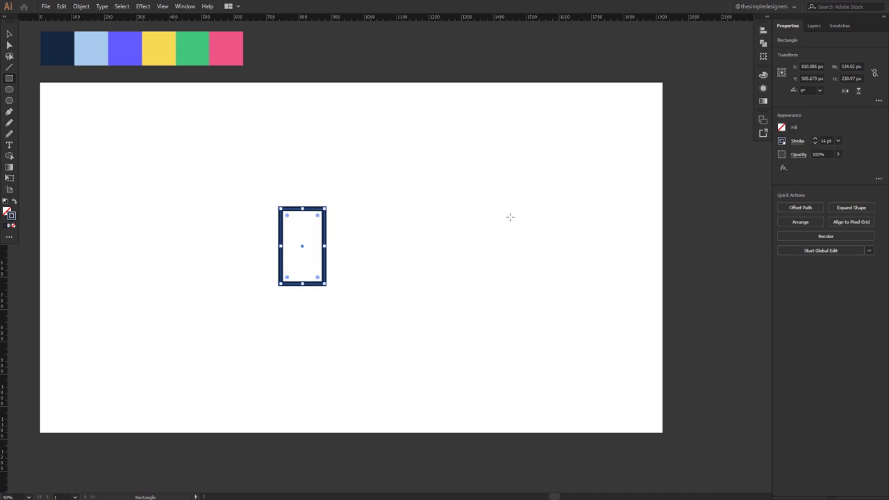
{"action": "left_click", "coordinate": [334, 247]}
{"action": "scroll", "coordinate": [313, 255], "scroll_direction": "up", "scroll_amount": 1}
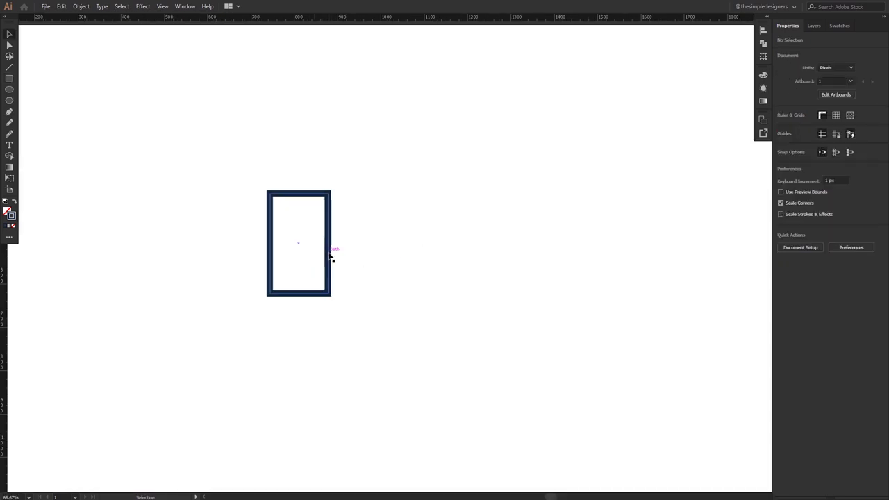
- Stretch the rectangle taller and raise a new top-centre anchor into a peaked roof
{"action": "left_click", "coordinate": [299, 295]}
{"action": "left_click_drag", "start_coordinate": [298, 295], "coordinate": [299, 307]}
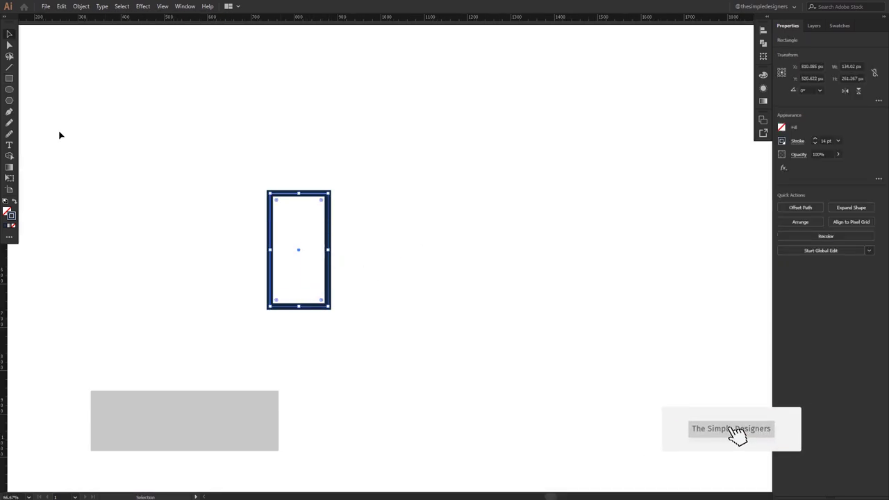
{"action": "key", "text": "p"}
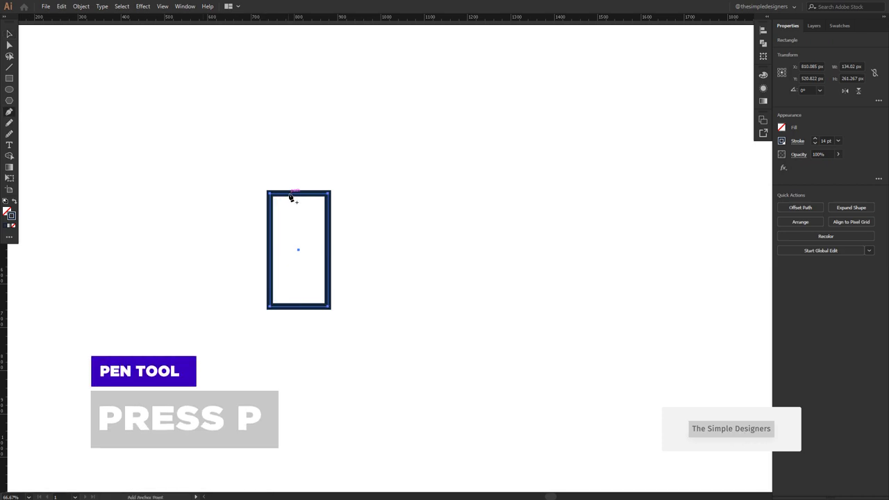
{"action": "left_click", "coordinate": [292, 194]}
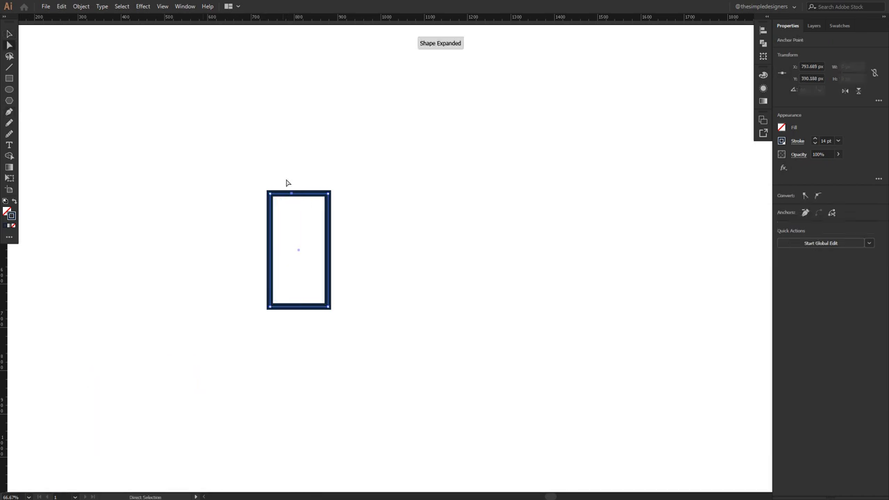
{"action": "left_click_drag", "start_coordinate": [283, 176], "coordinate": [300, 204]}
{"action": "key", "text": "shift+Up"}
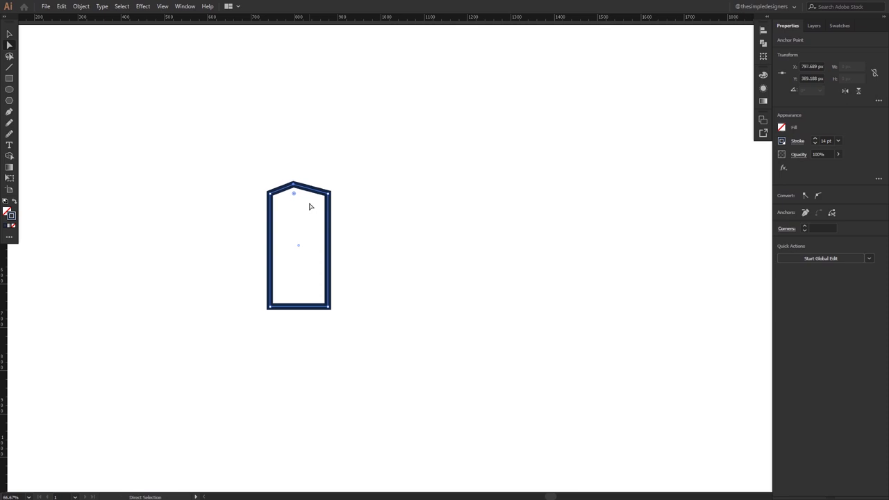
{"action": "left_click", "coordinate": [356, 211]}
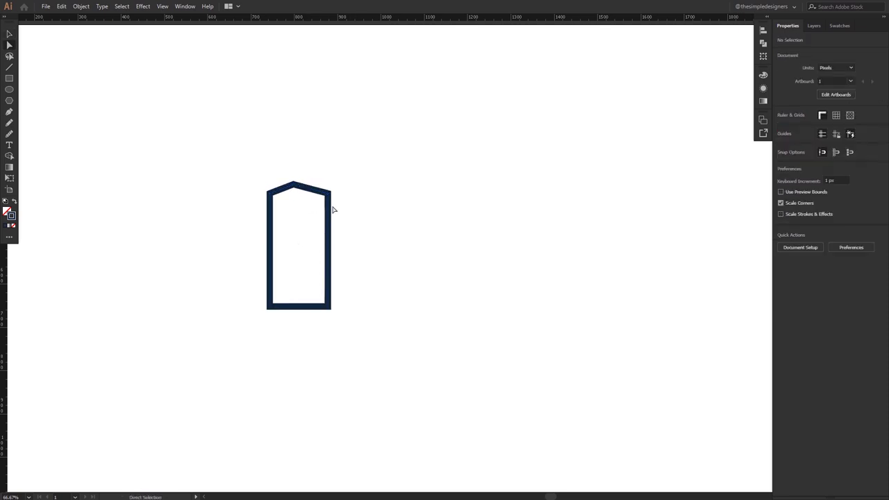
- Copy and paste the roof peak and right corner as a separate path
{"action": "left_click", "coordinate": [296, 186]}
{"action": "left_click", "coordinate": [329, 194], "text": "shift"}
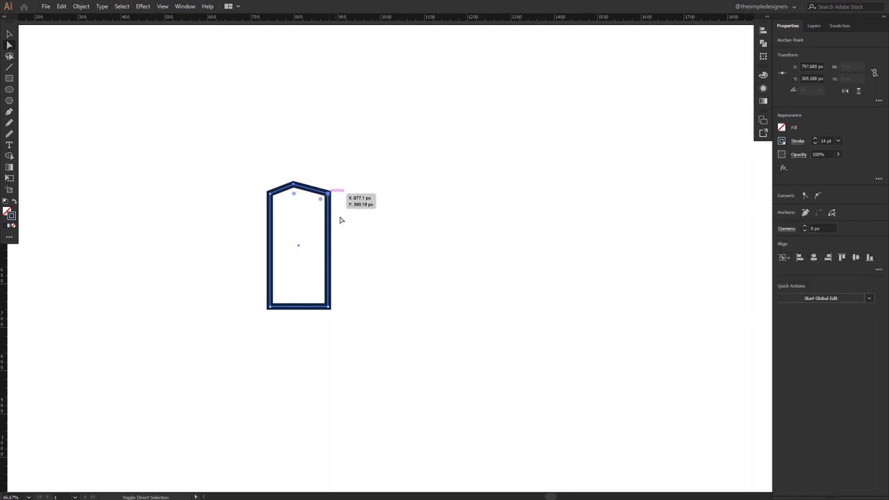
{"action": "left_click", "coordinate": [61, 7]}
{"action": "left_click", "coordinate": [61, 6]}
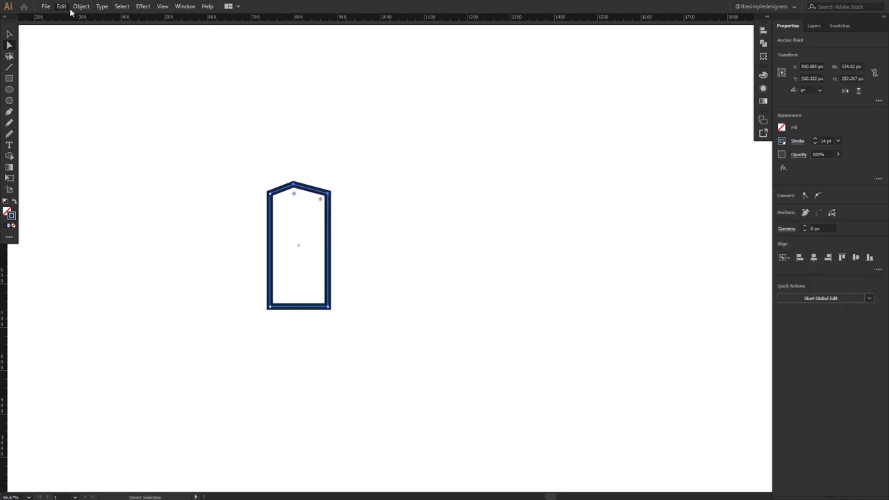
{"action": "left_click", "coordinate": [81, 6]}
{"action": "left_click", "coordinate": [79, 51]}
{"action": "left_click", "coordinate": [61, 6]}
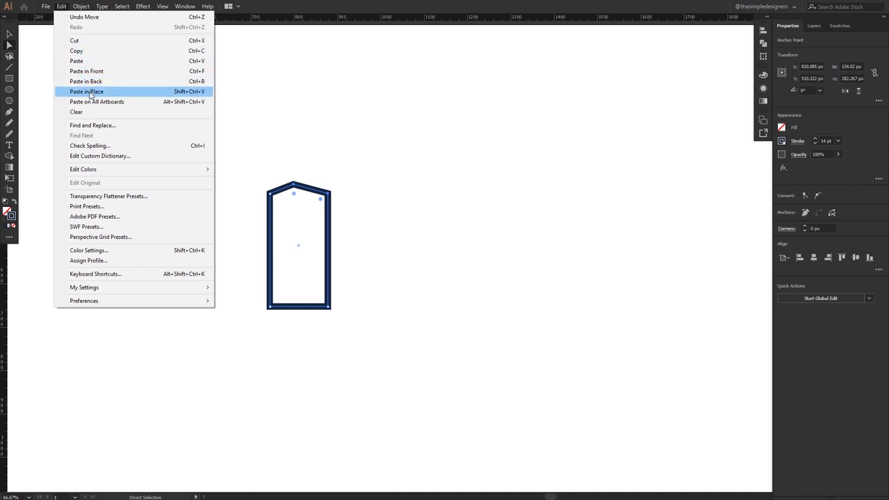
{"action": "left_click", "coordinate": [80, 60]}
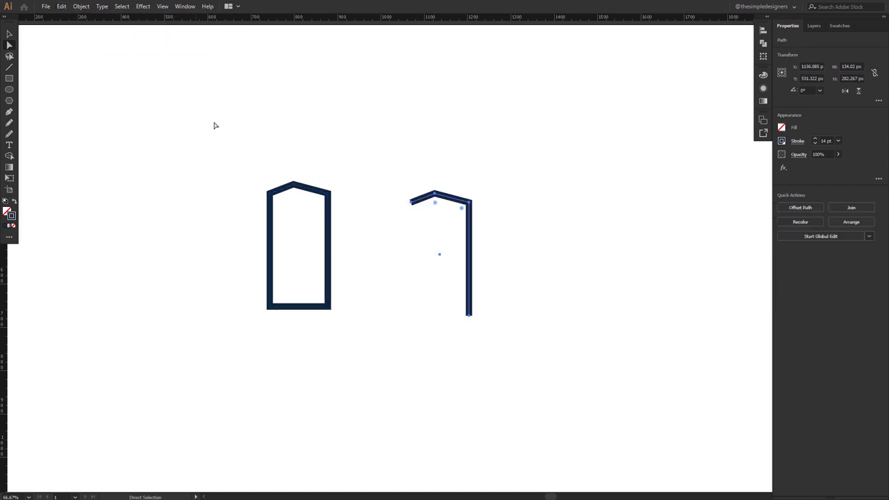
- Trim the pasted copy to one slanted segment and place it on the roof line
{"action": "left_click_drag", "start_coordinate": [507, 339], "coordinate": [455, 298]}
{"action": "key", "text": "Delete"}
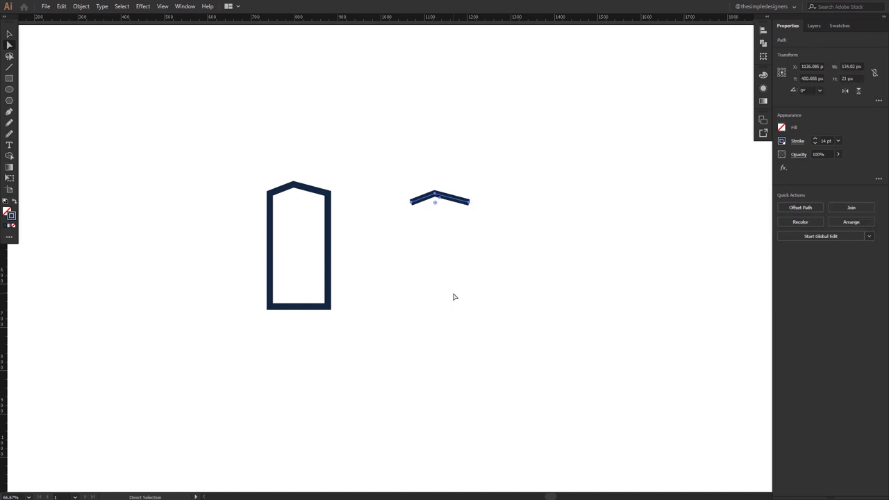
{"action": "key", "text": "Delete"}
{"action": "left_click", "coordinate": [504, 218]}
{"action": "left_click_drag", "start_coordinate": [456, 201], "coordinate": [316, 194]}
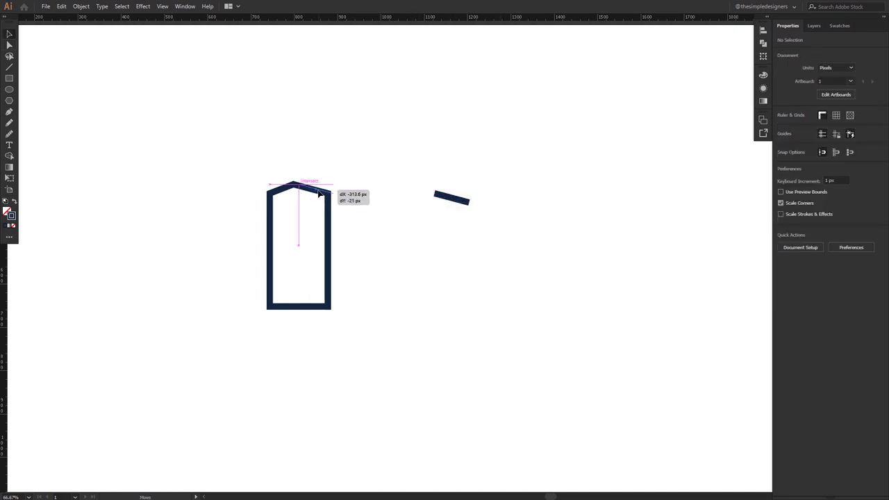
- Duplicate the slanted segment repeatedly to stack stripes inside the tower's right side
{"action": "left_click_drag", "start_coordinate": [310, 190], "coordinate": [310, 218], "text": "alt"}
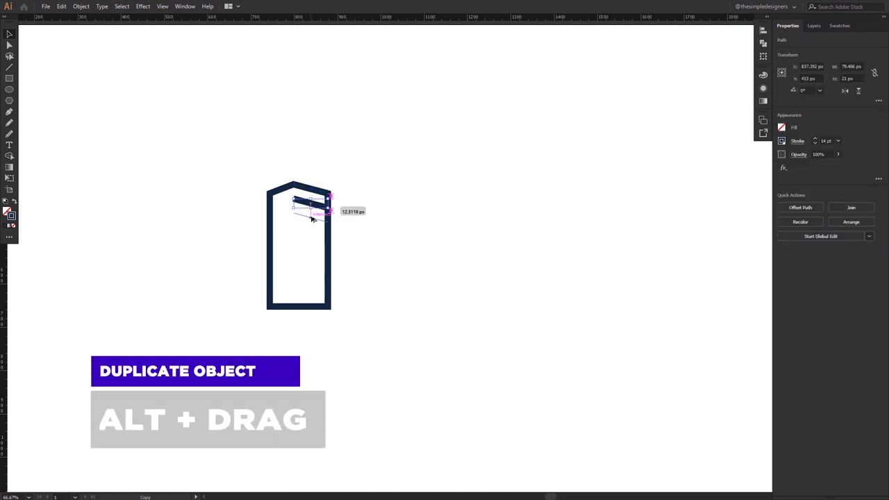
{"action": "key", "text": "ctrl+d"}
{"action": "key", "text": "ctrl+d"}
{"action": "key", "text": "ctrl+d"}
{"action": "key", "text": "ctrl+d"}
{"action": "key", "text": "ctrl+d"}
{"action": "key", "text": "ctrl+d"}
{"action": "left_click", "coordinate": [310, 297], "text": "shift"}
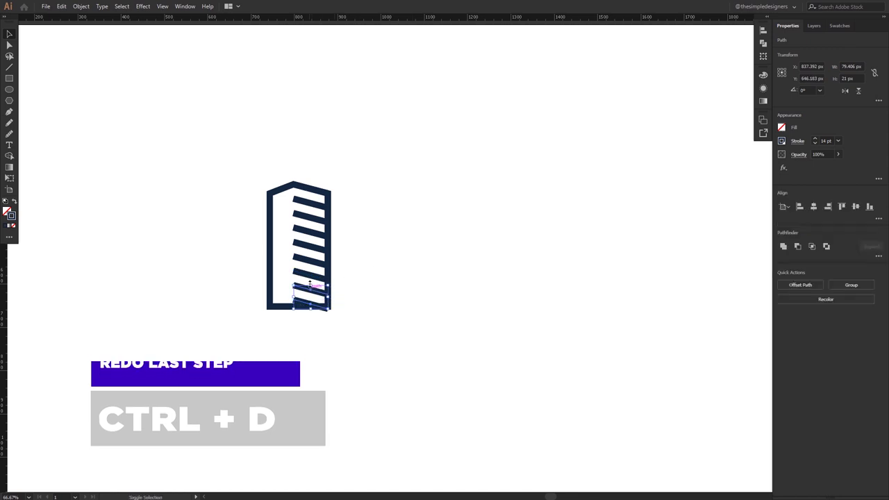
{"action": "left_click", "coordinate": [310, 286], "text": "shift"}
{"action": "left_click", "coordinate": [310, 275], "text": "shift"}
{"action": "left_click", "coordinate": [309, 262], "text": "shift"}
{"action": "left_click_drag", "start_coordinate": [309, 251], "coordinate": [312, 194]}
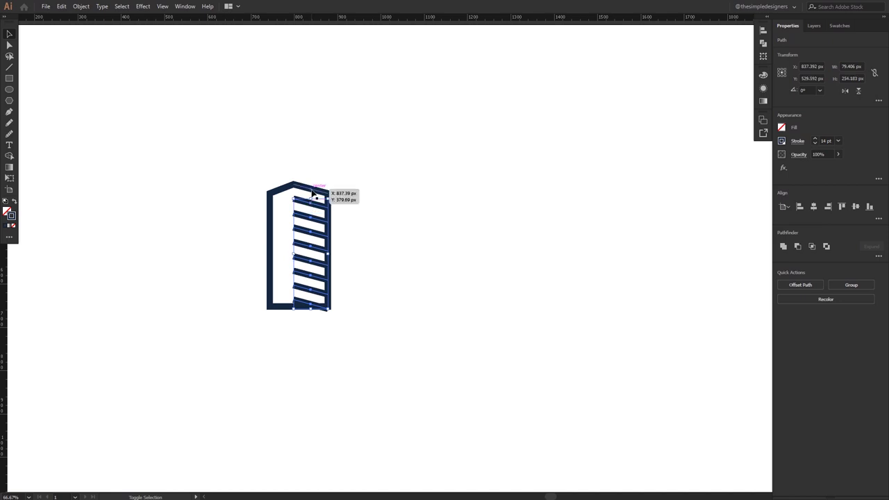
{"action": "left_click", "coordinate": [313, 193], "text": "shift"}
- Distribute the stripes evenly, aligning relative to the selection
{"action": "left_click", "coordinate": [785, 206]}
{"action": "left_click", "coordinate": [782, 216]}
{"action": "left_click", "coordinate": [879, 218]}
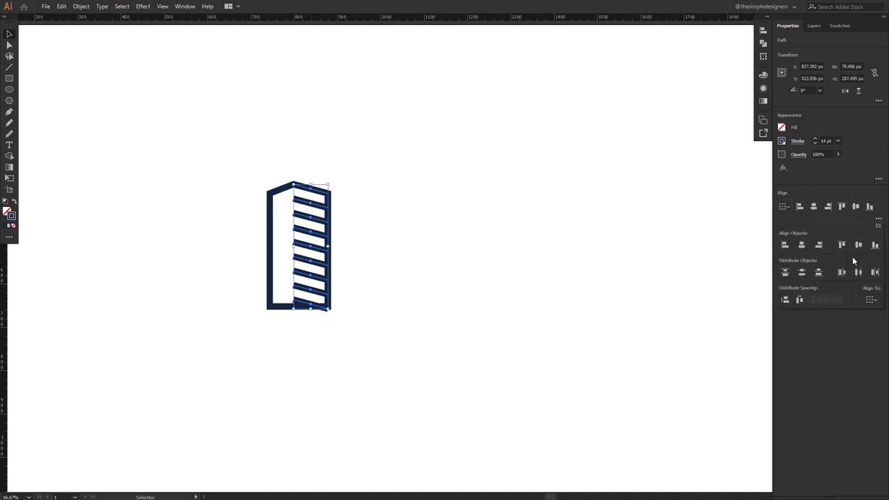
{"action": "left_click", "coordinate": [806, 274]}
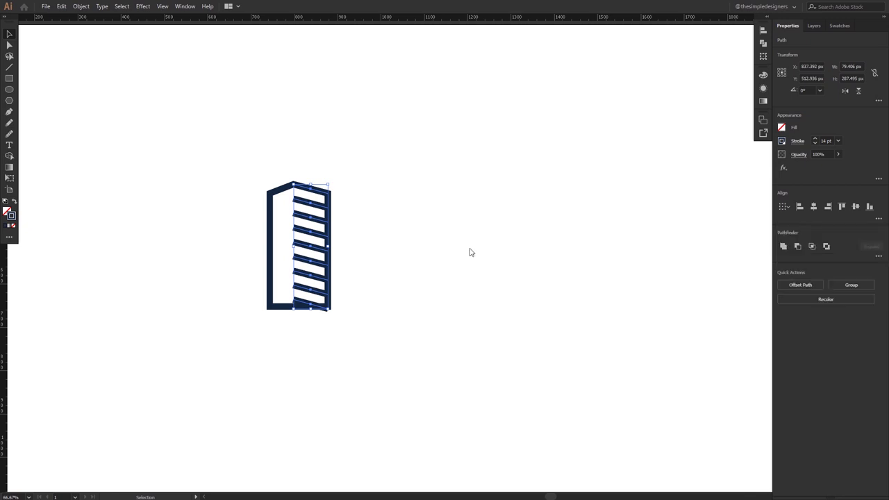
{"action": "left_click", "coordinate": [406, 200]}
{"action": "left_click", "coordinate": [316, 197]}
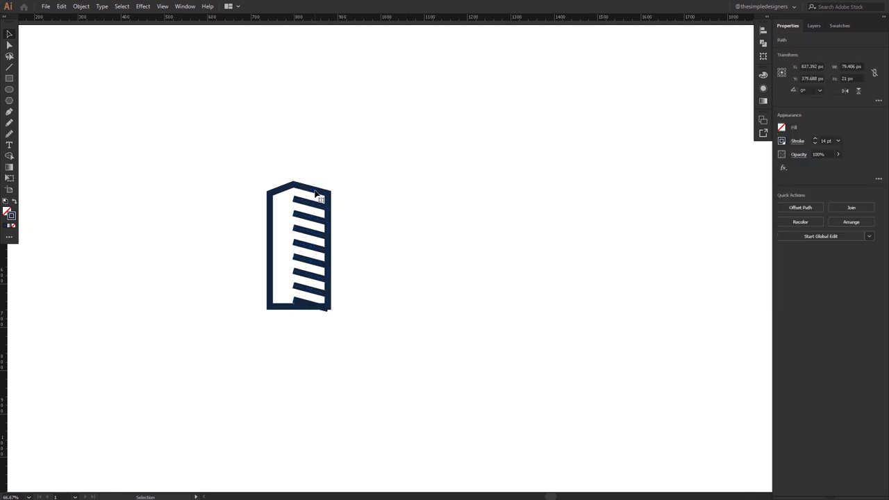
{"action": "left_click", "coordinate": [301, 232]}
{"action": "left_click", "coordinate": [312, 305]}
- Cut the bottom stripe at the wall with Scissors and delete the protruding piece
{"action": "key", "text": "c"}
{"action": "scroll", "coordinate": [317, 316], "scroll_direction": "up", "scroll_amount": 4}
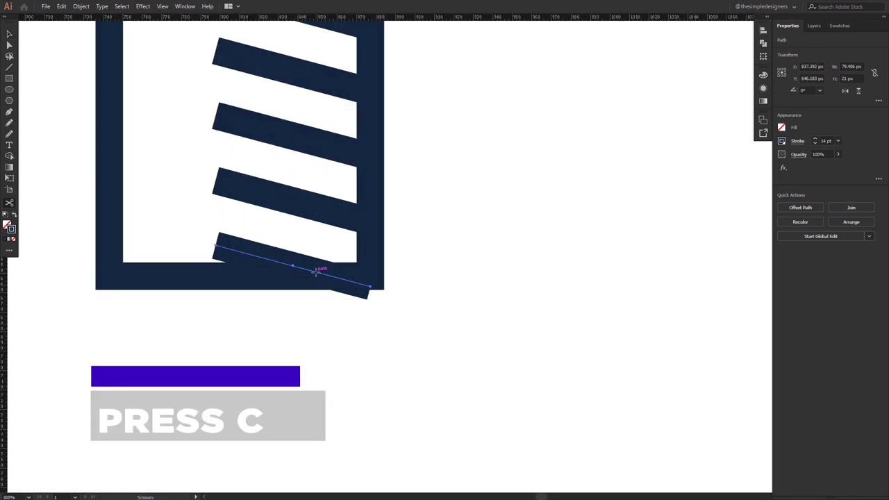
{"action": "left_click", "coordinate": [316, 271]}
{"action": "key", "text": "v"}
{"action": "left_click", "coordinate": [347, 287]}
{"action": "key", "text": "Delete"}
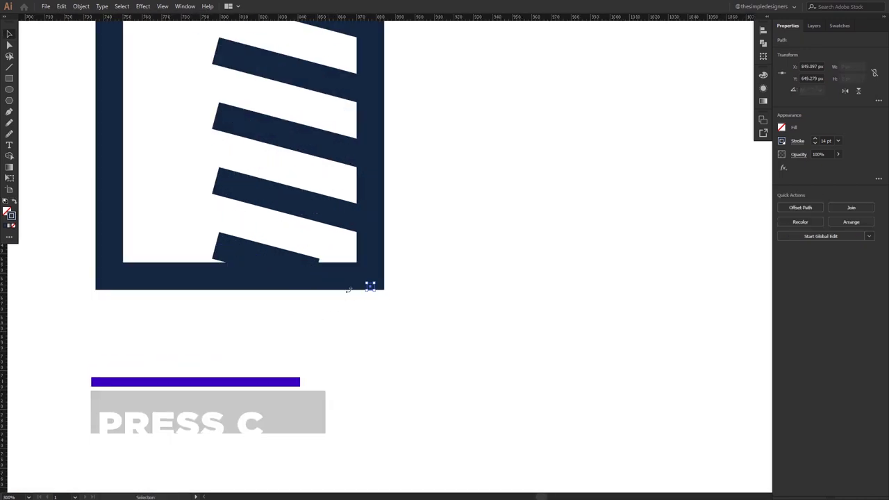
{"action": "left_click", "coordinate": [349, 293]}
- Move the bottom stripe's end anchor so it ends exactly at the right wall
{"action": "key", "text": "a"}
{"action": "left_click", "coordinate": [264, 256]}
{"action": "left_click", "coordinate": [315, 272]}
{"action": "mouse_move", "coordinate": [315, 273]}
{"action": "left_mouse_down"}
{"action": "mouse_move", "coordinate": [342, 281]}
{"action": "mouse_move", "coordinate": [332, 278]}
{"action": "left_mouse_up"}
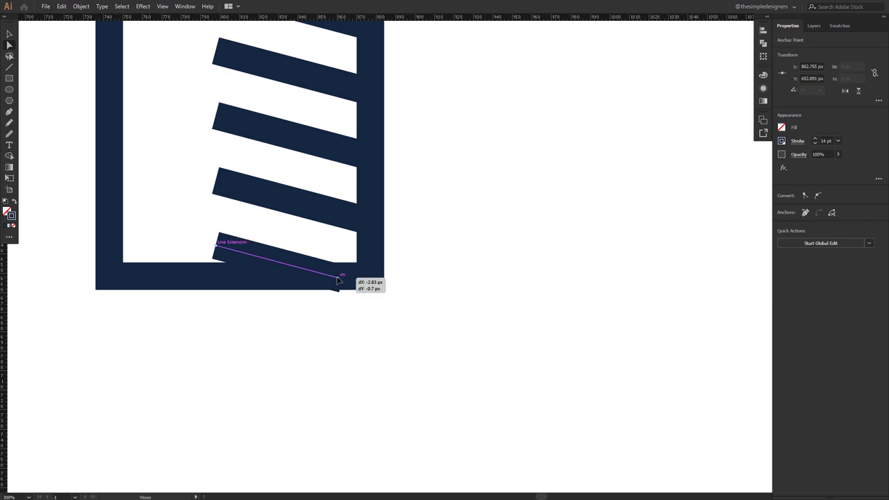
{"action": "left_click_drag", "start_coordinate": [332, 278], "coordinate": [333, 277]}
{"action": "left_click", "coordinate": [345, 333]}
{"action": "scroll", "coordinate": [334, 323], "scroll_direction": "down", "scroll_amount": 3}
{"action": "scroll", "coordinate": [331, 322], "scroll_direction": "down", "scroll_amount": 3}
{"action": "key", "text": "ctrl+1"}
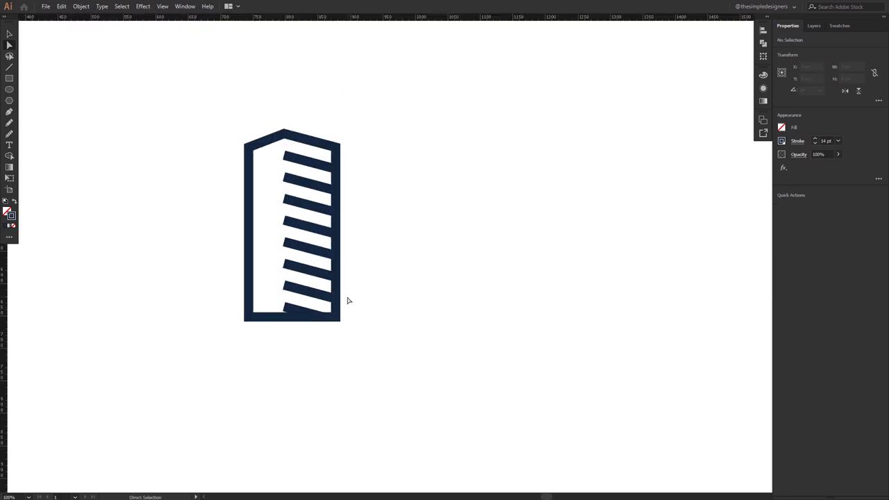
{"action": "key", "text": "v"}
{"action": "left_click_drag", "start_coordinate": [367, 351], "coordinate": [234, 134]}
- Alt-drag two copies of the striped tower to form a row of three towers
{"action": "mouse_move", "coordinate": [251, 224]}
{"action": "left_mouse_down"}
{"action": "mouse_move", "coordinate": [160, 225]}
{"action": "mouse_move", "coordinate": [340, 243]}
{"action": "left_mouse_up"}
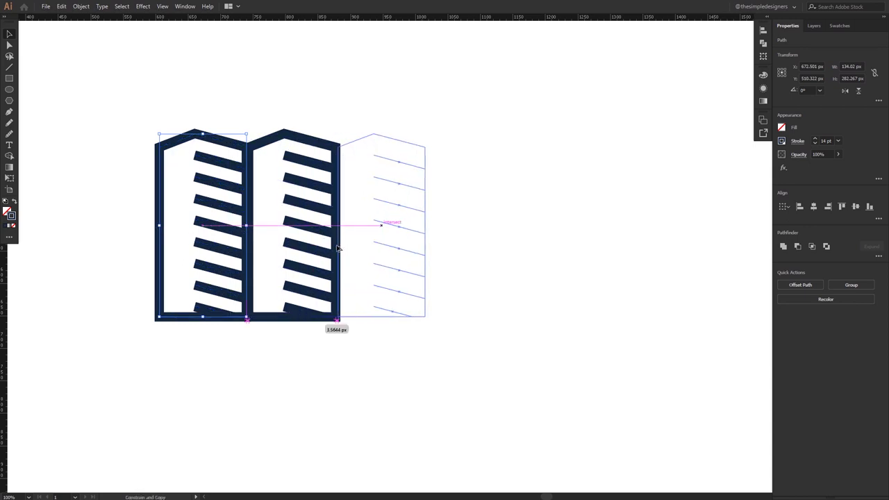
{"action": "left_click_drag", "start_coordinate": [337, 248], "coordinate": [336, 247]}
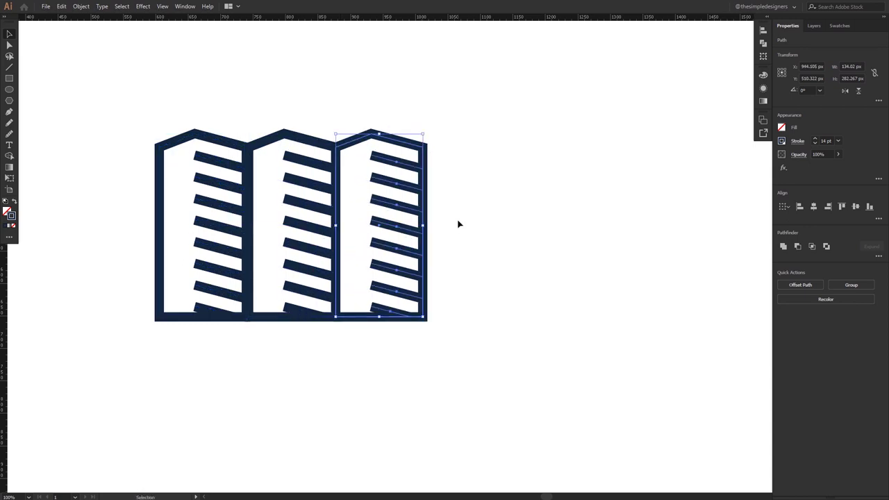
{"action": "left_click", "coordinate": [458, 223]}
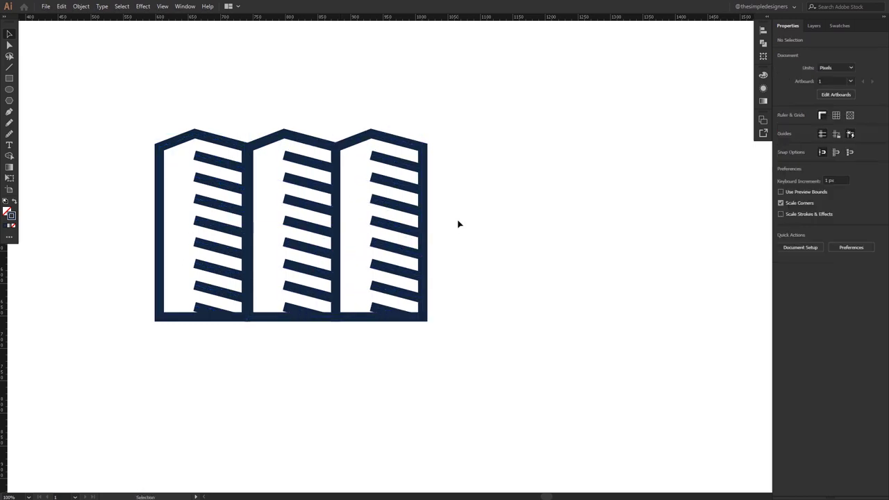
{"action": "left_click", "coordinate": [385, 164]}
{"action": "left_click", "coordinate": [389, 180], "text": "shift"}
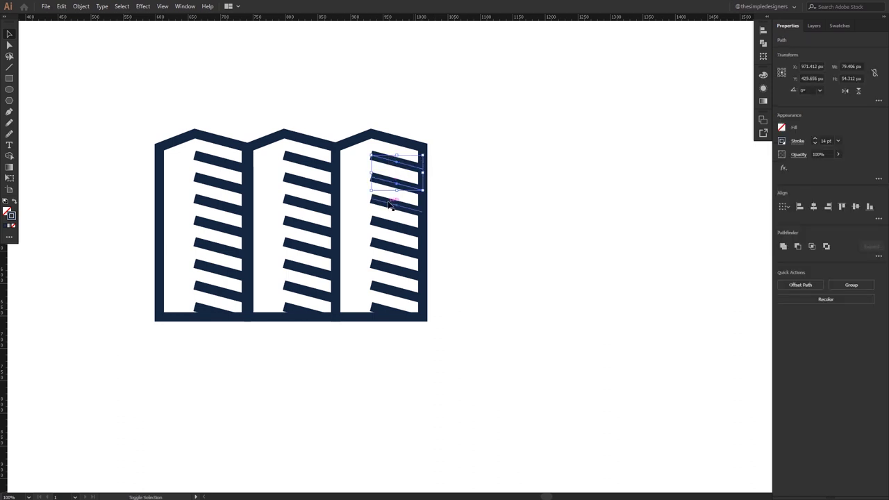
- Delete the right tower's top stripes and lower its roof
{"action": "key", "text": "Delete"}
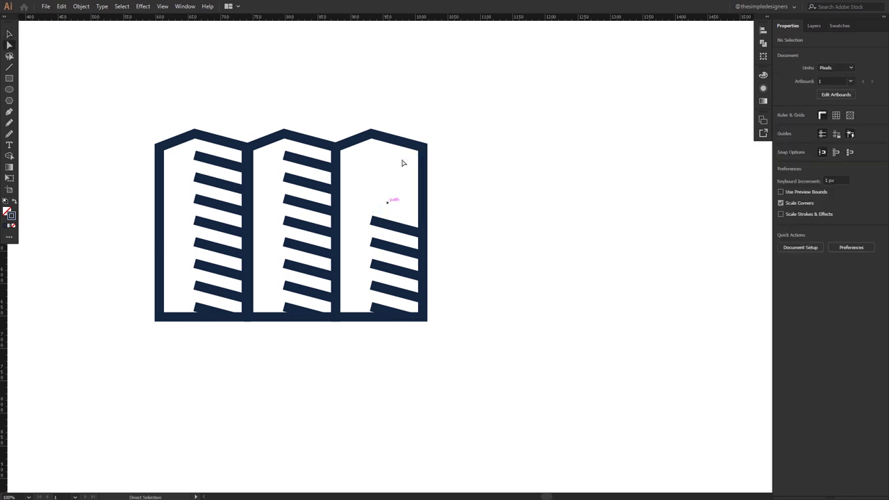
{"action": "left_click", "coordinate": [421, 146]}
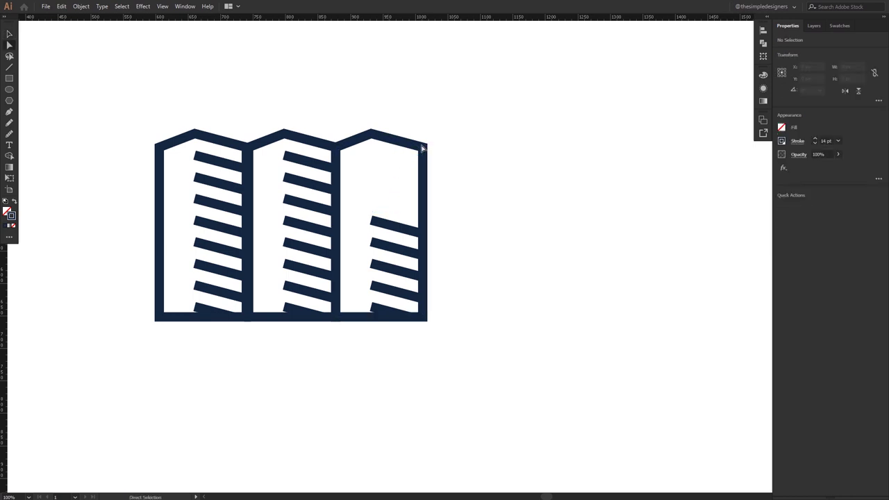
{"action": "left_click", "coordinate": [372, 132], "text": "shift"}
{"action": "key", "text": "shift+Down"}
{"action": "key", "text": "shift+Down"}
{"action": "key", "text": "shift+Down"}
{"action": "key", "text": "shift+Down"}
{"action": "key", "text": "shift+Down"}
{"action": "key", "text": "shift+Down"}
{"action": "key", "text": "shift+Down"}
{"action": "key", "text": "shift+Down"}
{"action": "key", "text": "shift+Down"}
{"action": "key", "text": "Up"}
{"action": "key", "text": "Up"}
{"action": "key", "text": "Up"}
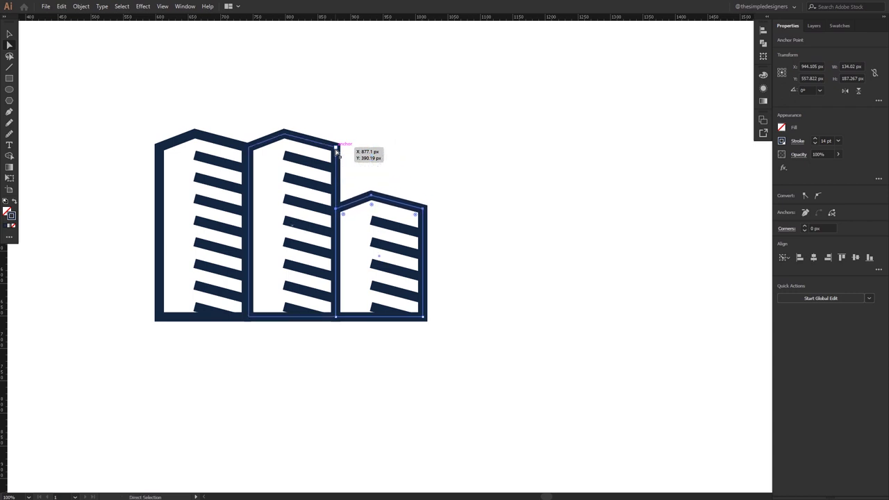
{"action": "left_click", "coordinate": [477, 202]}
- Delete the left tower's top stripes and lower its roof point
{"action": "key", "text": "v"}
{"action": "left_click", "coordinate": [221, 167]}
{"action": "left_click", "coordinate": [219, 180], "text": "shift"}
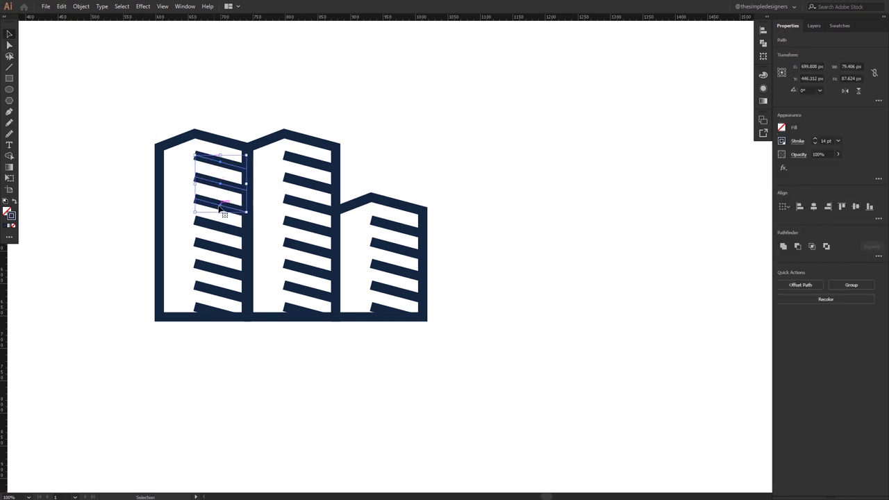
{"action": "key", "text": "Delete"}
{"action": "key", "text": "a"}
{"action": "left_click", "coordinate": [160, 149]}
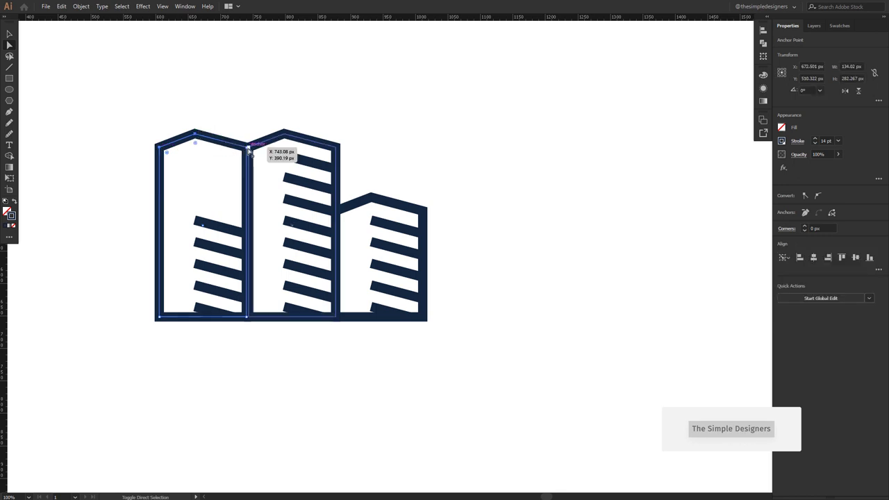
{"action": "left_click", "coordinate": [258, 201], "text": "shift"}
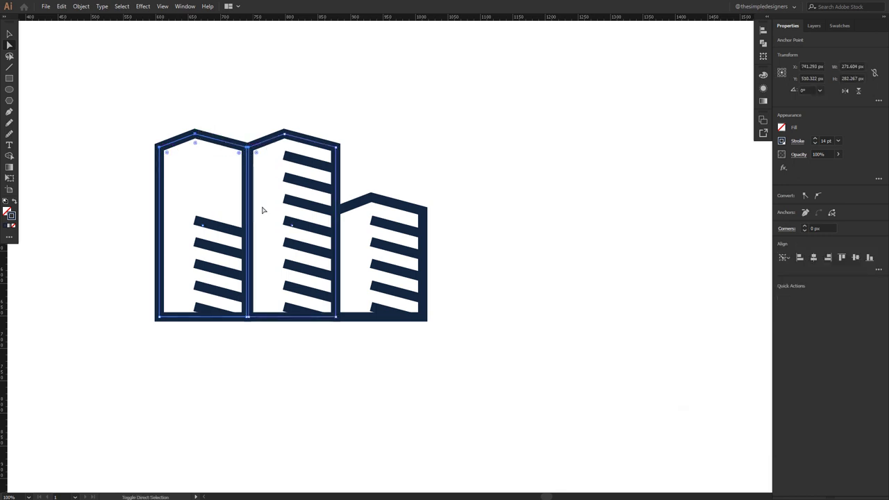
{"action": "left_click", "coordinate": [250, 151], "text": "shift"}
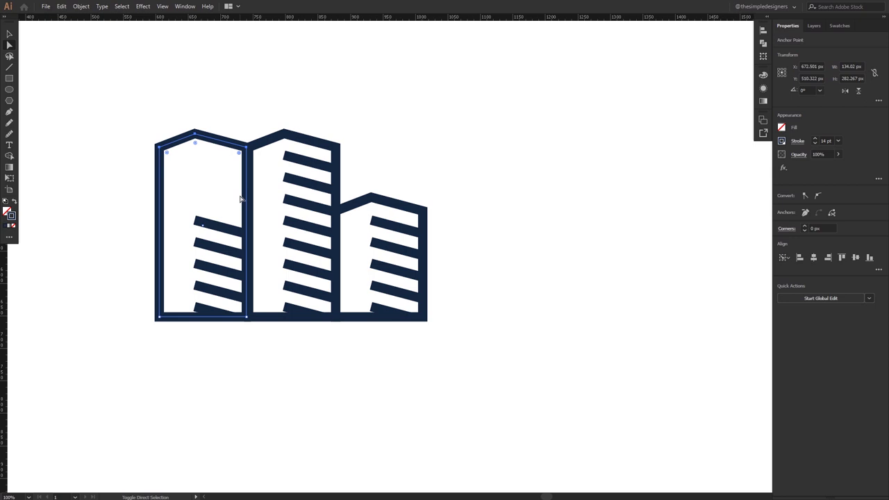
{"action": "key", "text": "shift+Down"}
{"action": "key", "text": "shift+Down"}
{"action": "key", "text": "shift+Down"}
{"action": "key", "text": "shift+Down"}
{"action": "key", "text": "shift+Down"}
{"action": "key", "text": "shift+Down"}
{"action": "key", "text": "shift+Down"}
{"action": "key", "text": "shift+Down"}
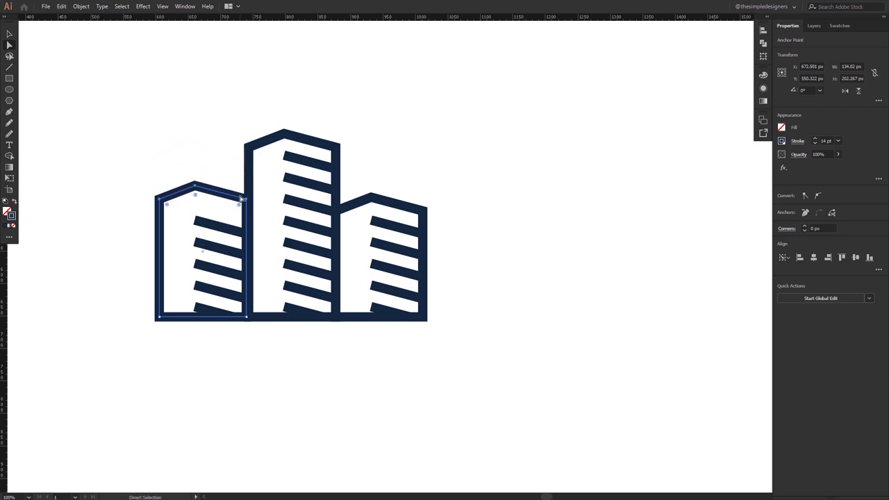
{"action": "left_click_drag", "start_coordinate": [196, 185], "coordinate": [198, 200]}
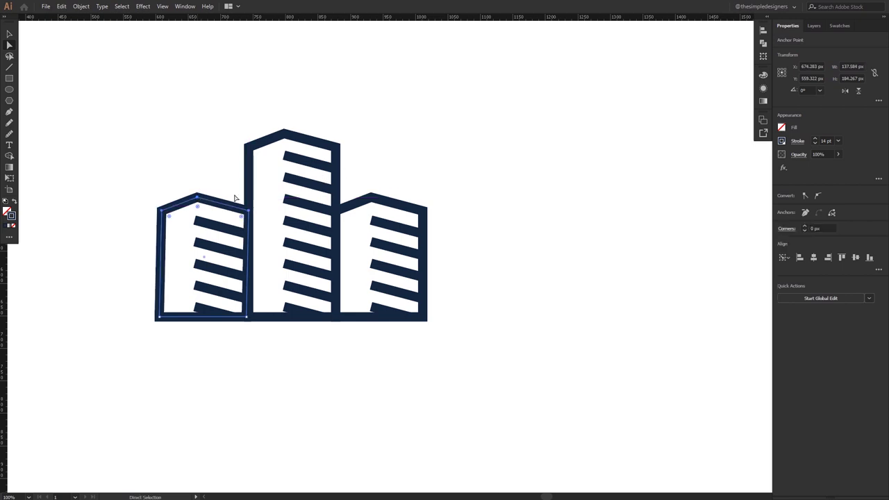
{"action": "key", "text": "Left"}
{"action": "key", "text": "Left"}
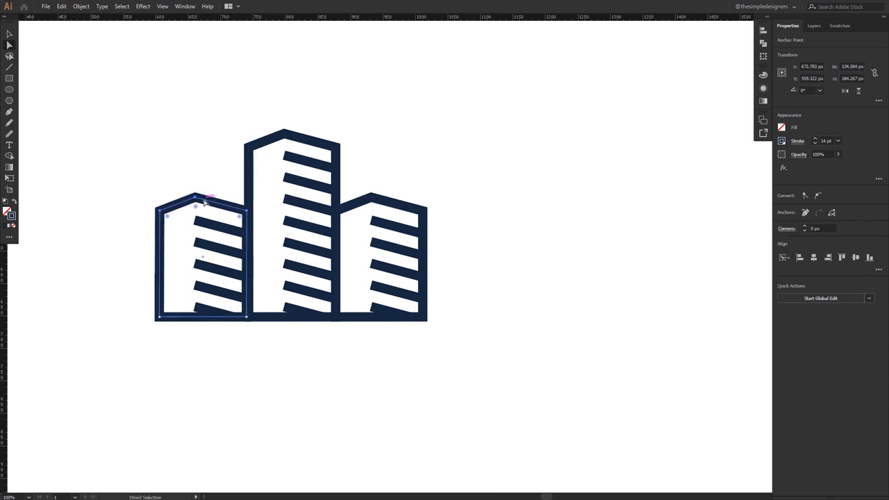
{"action": "left_click", "coordinate": [208, 153]}
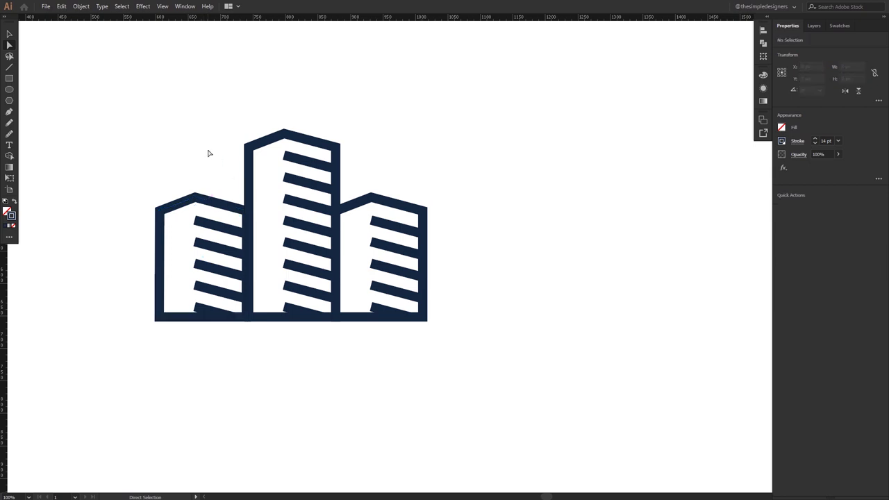
- In Outline view, group the left tower with its stripes and nudge its position
{"action": "key", "text": "ctrl+y"}
{"action": "left_click_drag", "start_coordinate": [110, 182], "coordinate": [228, 341]}
{"action": "right_click", "coordinate": [223, 271]}
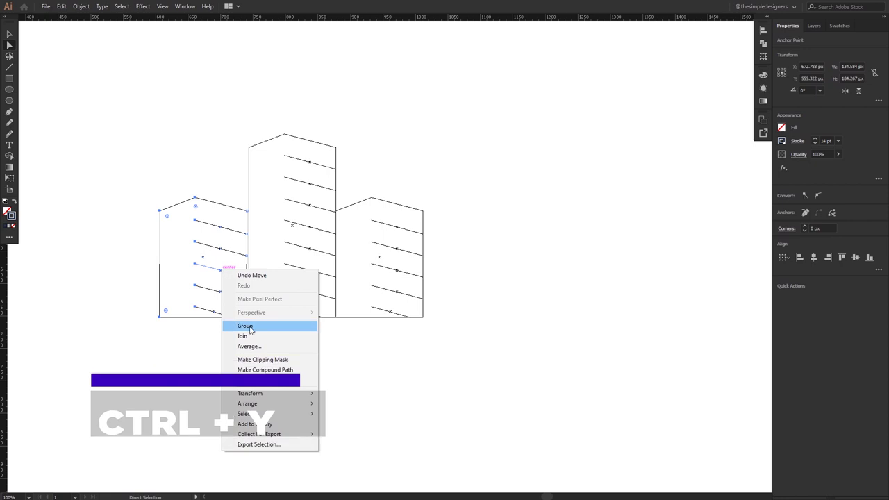
{"action": "left_click", "coordinate": [257, 323]}
{"action": "scroll", "coordinate": [230, 221], "scroll_direction": "up", "scroll_amount": 5}
{"action": "left_click_drag", "start_coordinate": [280, 201], "coordinate": [285, 205]}
{"action": "scroll", "coordinate": [327, 333], "scroll_direction": "down", "scroll_amount": 5}
{"action": "left_click", "coordinate": [317, 351]}
{"action": "key", "text": "ctrl+y"}
- Give all three tower outlines Round Cap and Round Join stroke options
{"action": "key", "text": "a"}
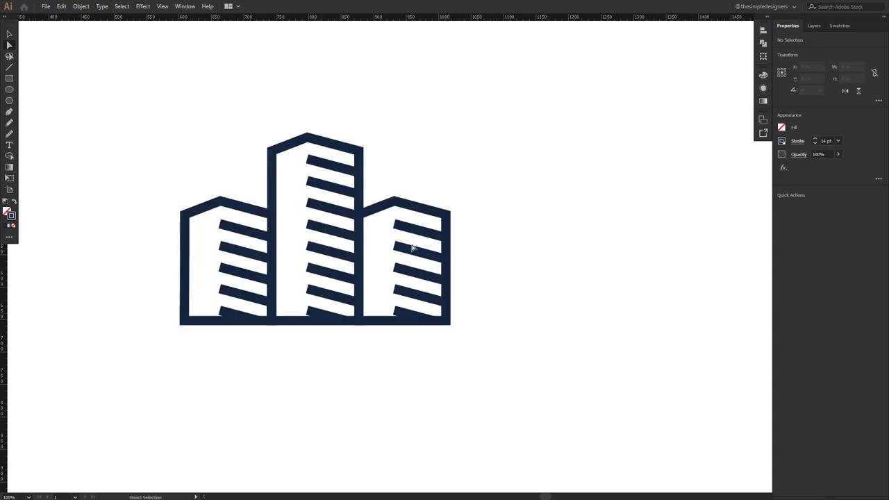
{"action": "left_click", "coordinate": [448, 319]}
{"action": "left_click", "coordinate": [451, 215]}
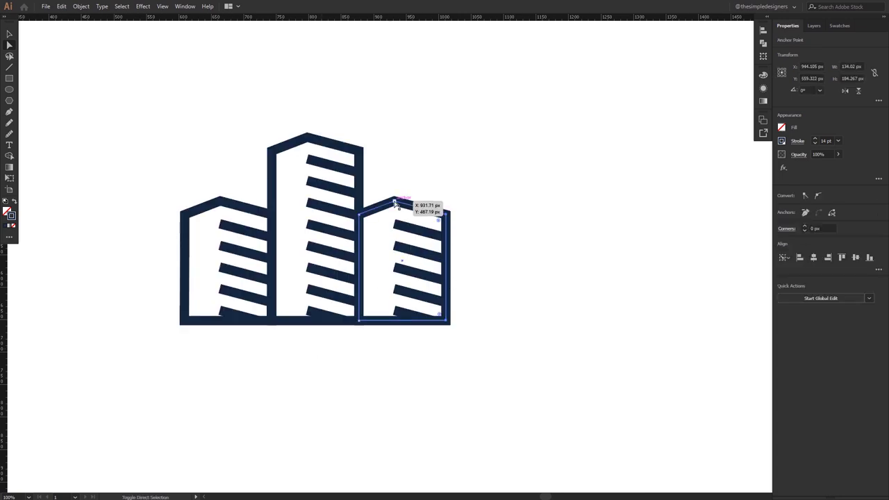
{"action": "left_click", "coordinate": [324, 145], "text": "shift"}
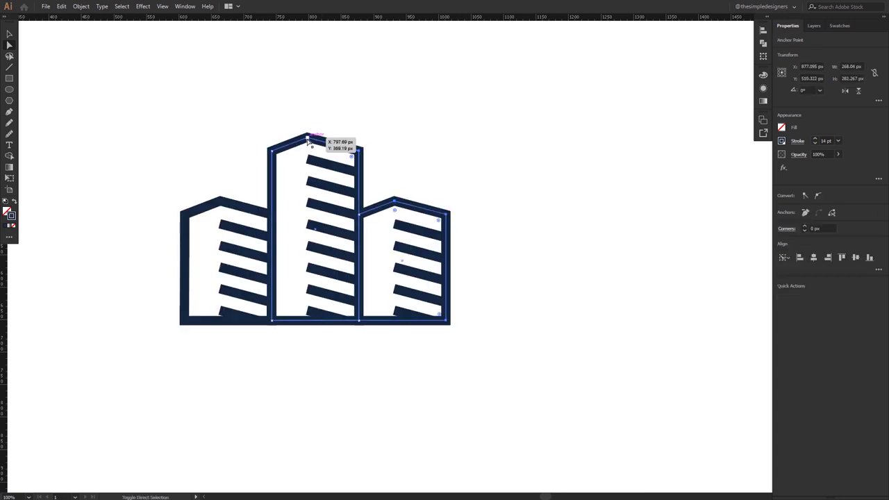
{"action": "left_click", "coordinate": [273, 150], "text": "shift"}
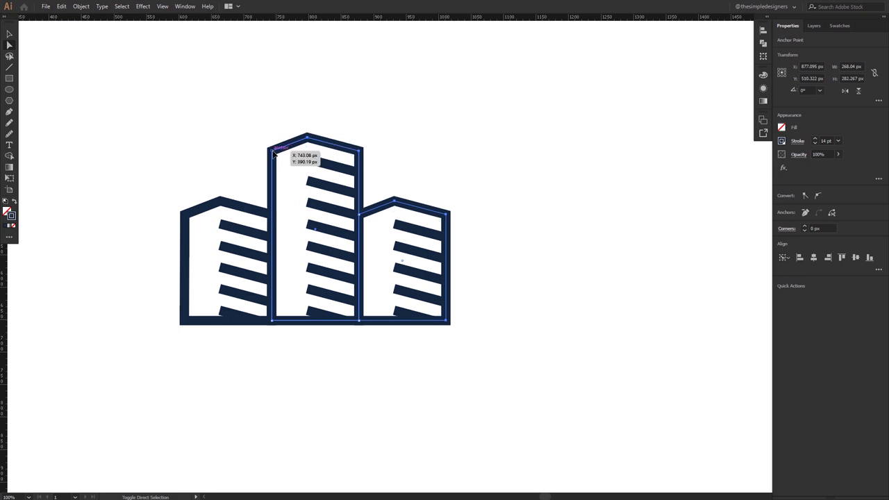
{"action": "left_click", "coordinate": [184, 213], "text": "shift"}
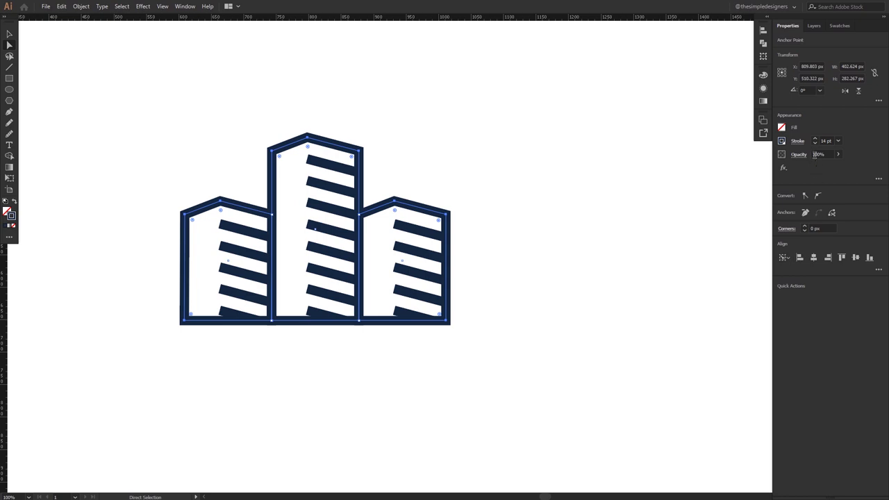
{"action": "left_click", "coordinate": [797, 142]}
{"action": "left_click", "coordinate": [746, 165]}
{"action": "left_click", "coordinate": [745, 178]}
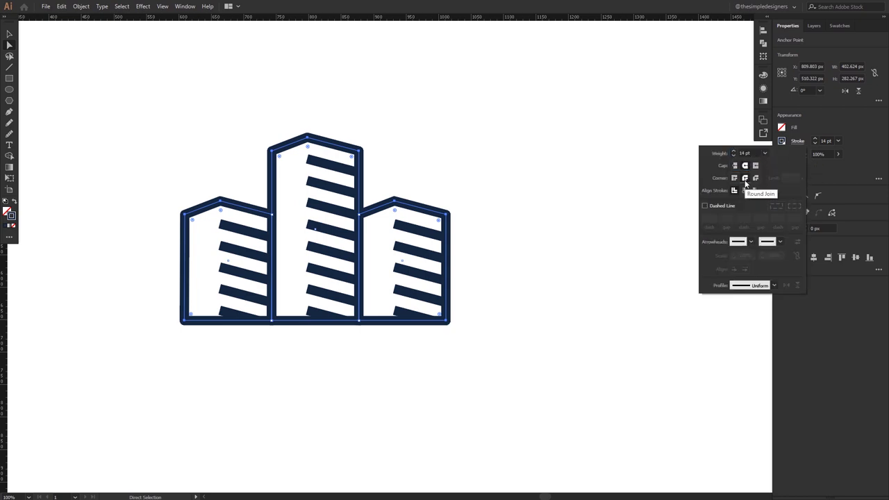
{"action": "left_click", "coordinate": [669, 133]}
- Marquee-select the whole building mark and group it
{"action": "key", "text": "v"}
{"action": "left_click_drag", "start_coordinate": [512, 323], "coordinate": [145, 113]}
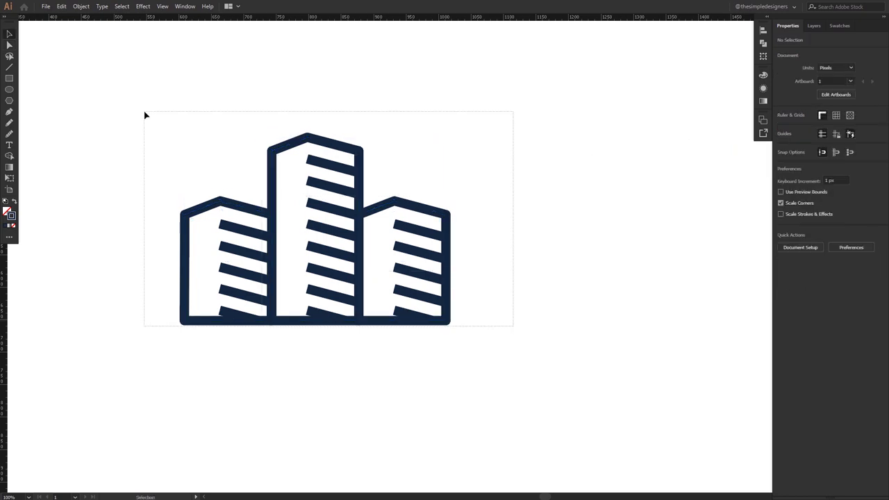
{"action": "right_click", "coordinate": [320, 244]}
{"action": "left_click", "coordinate": [332, 301]}
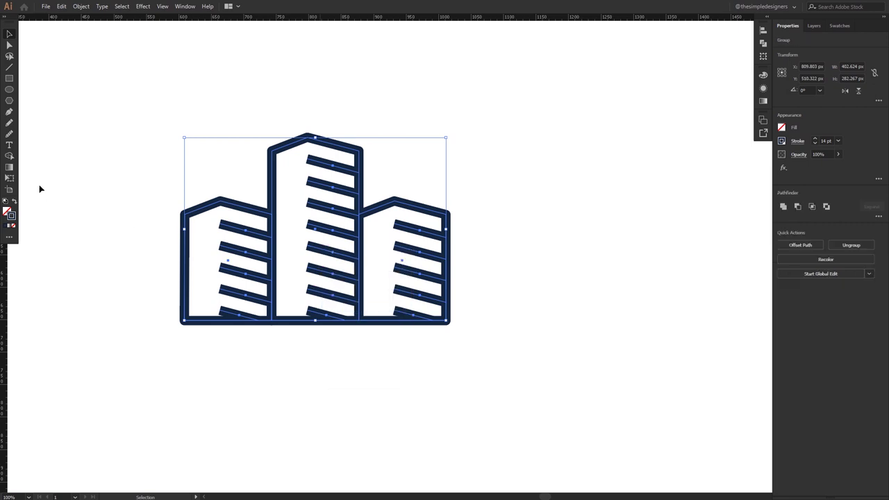
- Perspective-distort the building to narrow its top and squash it to 261.3 px tall
{"action": "left_click", "coordinate": [10, 178]}
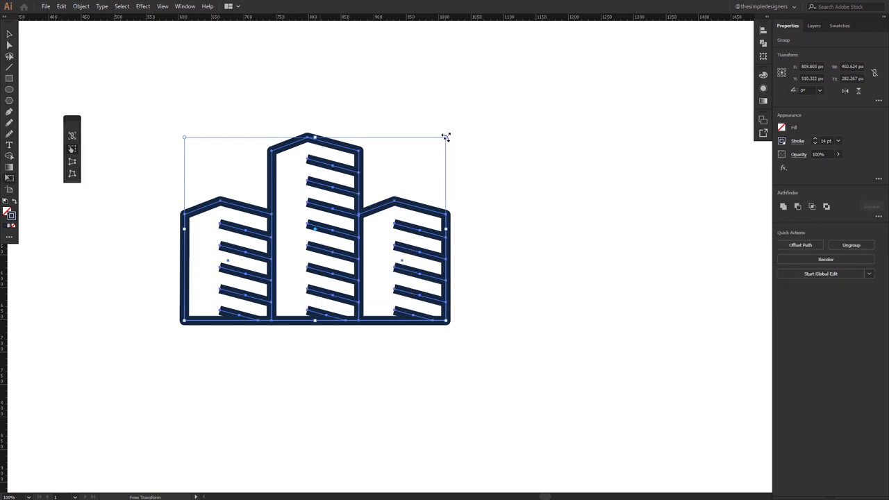
{"action": "mouse_move", "coordinate": [448, 139]}
{"action": "left_mouse_down"}
{"action": "mouse_move", "coordinate": [432, 148]}
{"action": "mouse_move", "coordinate": [450, 143]}
{"action": "left_mouse_up"}
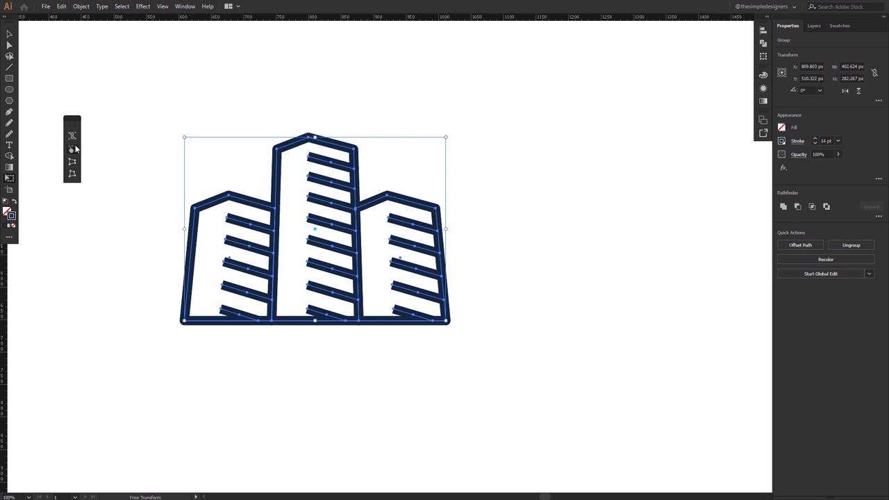
{"action": "left_click_drag", "start_coordinate": [315, 137], "coordinate": [315, 150]}
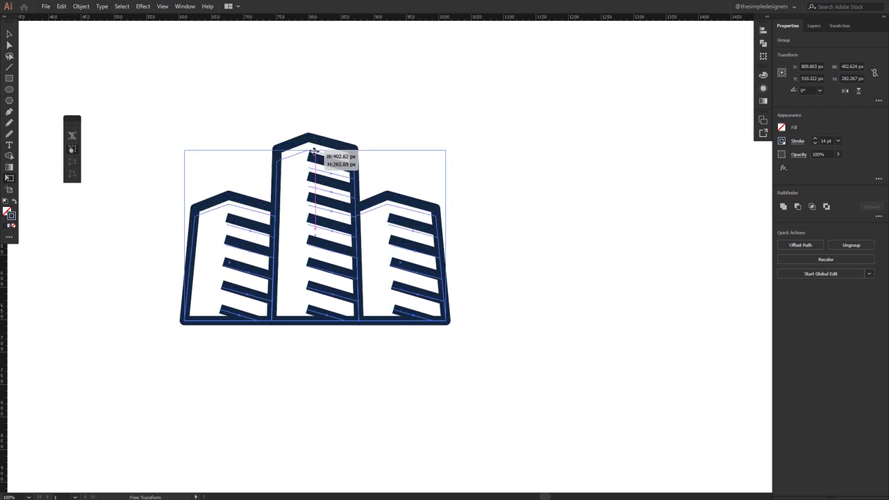
{"action": "left_click", "coordinate": [413, 218]}
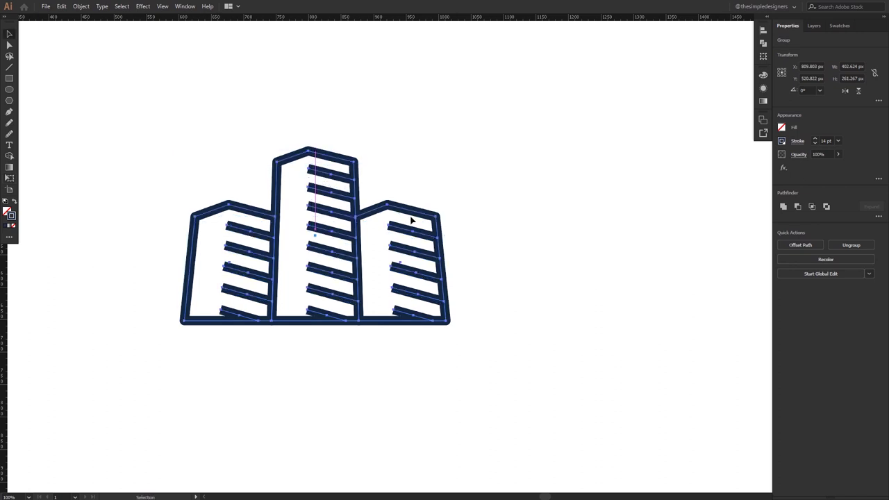
{"action": "key", "text": "ctrl+minus"}
{"action": "key", "text": "ctrl+minus"}
{"action": "key", "text": "ctrl+minus"}
- Thicken the building mark's outlines to 18 pt and shift the building right
{"action": "left_click_drag", "start_coordinate": [252, 219], "coordinate": [250, 215]}
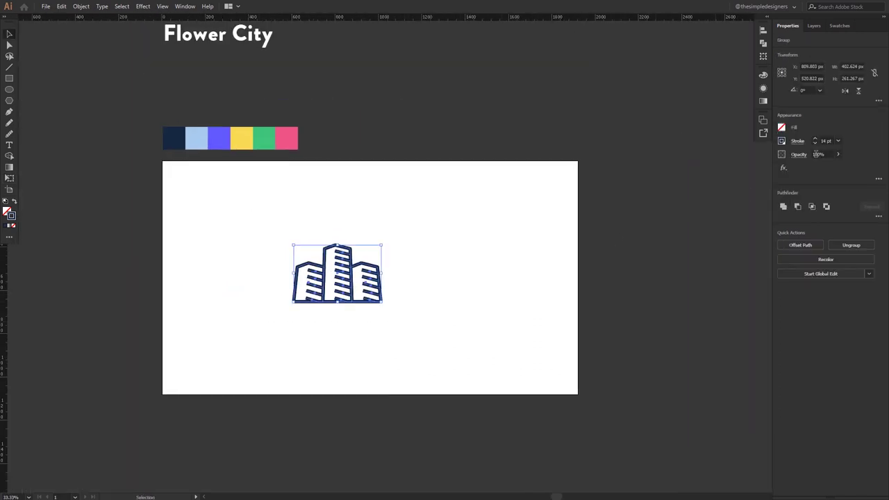
{"action": "left_click", "coordinate": [816, 141]}
{"action": "left_click", "coordinate": [816, 141]}
{"action": "left_click", "coordinate": [817, 141]}
{"action": "left_click", "coordinate": [817, 141]}
{"action": "left_click", "coordinate": [501, 252]}
{"action": "left_click_drag", "start_coordinate": [406, 336], "coordinate": [247, 248]}
{"action": "left_click_drag", "start_coordinate": [314, 279], "coordinate": [341, 276]}
- Place the Fernsworth title under the building and enlarge it
{"action": "scroll", "coordinate": [312, 148], "scroll_direction": "up", "scroll_amount": 3}
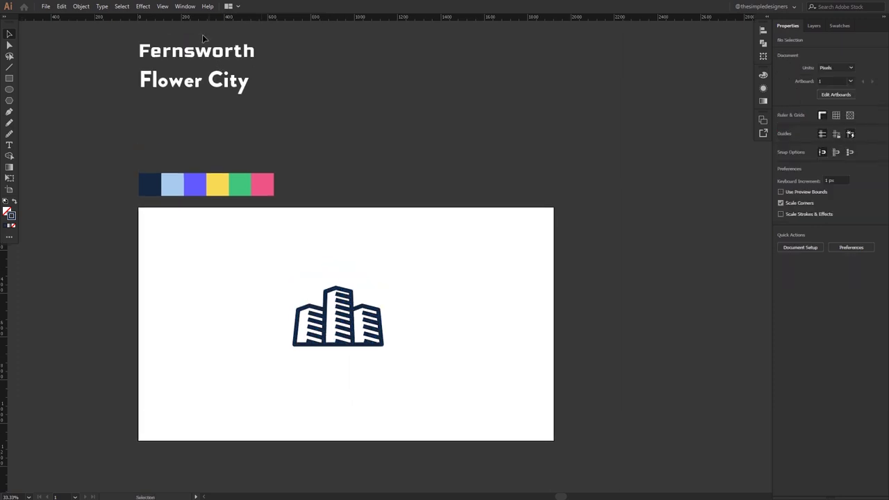
{"action": "left_click_drag", "start_coordinate": [205, 54], "coordinate": [345, 370]}
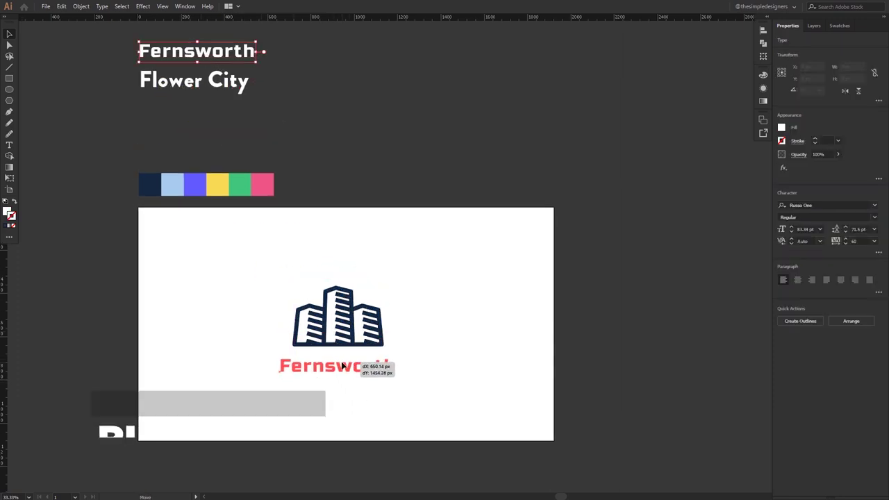
{"action": "key", "text": "ctrl+equal"}
{"action": "key", "text": "ctrl+equal"}
{"action": "key", "text": "ctrl+shift+a"}
{"action": "left_click_drag", "start_coordinate": [349, 374], "coordinate": [334, 351]}
{"action": "left_click", "coordinate": [425, 347]}
{"action": "left_click_drag", "start_coordinate": [435, 365], "coordinate": [456, 378]}
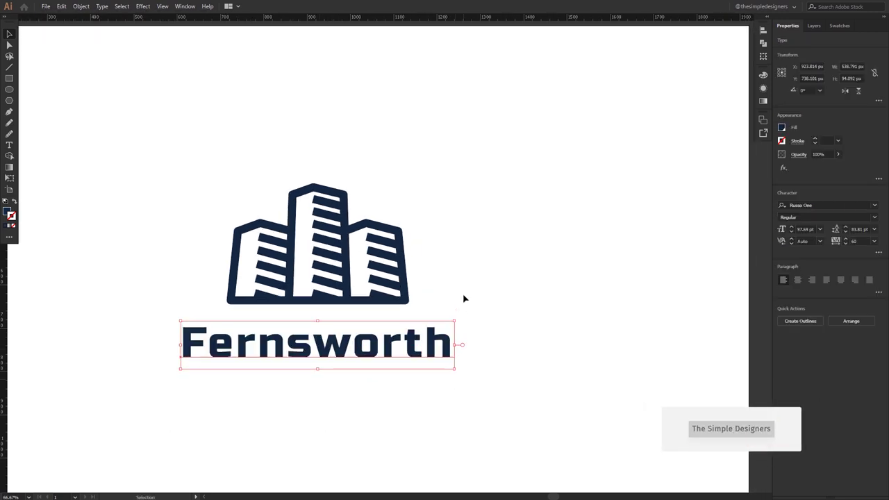
- Centre the building and title horizontally, raise them, then zoom out to show both artboards
{"action": "key", "text": "ctrl+shift+a"}
{"action": "key", "text": "ctrl+0"}
{"action": "left_click_drag", "start_coordinate": [463, 295], "coordinate": [459, 297]}
{"action": "left_click_drag", "start_coordinate": [443, 362], "coordinate": [235, 149]}
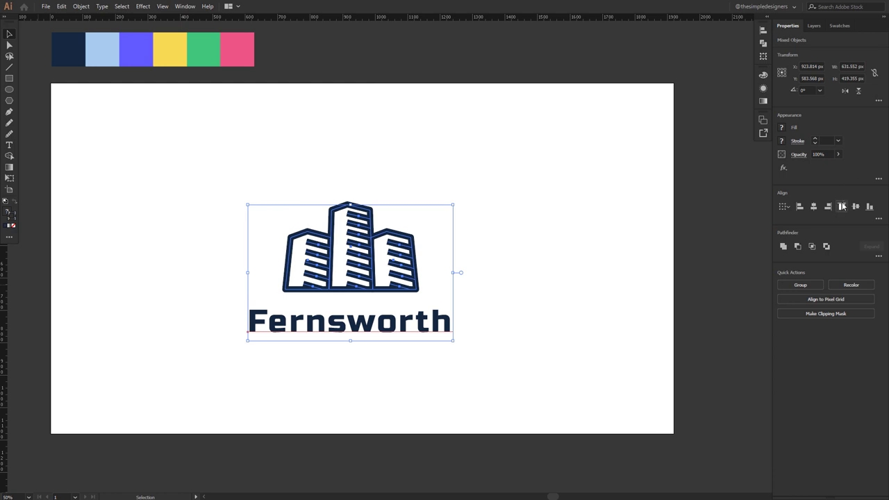
{"action": "left_click", "coordinate": [815, 205]}
{"action": "left_click_drag", "start_coordinate": [366, 328], "coordinate": [366, 297]}
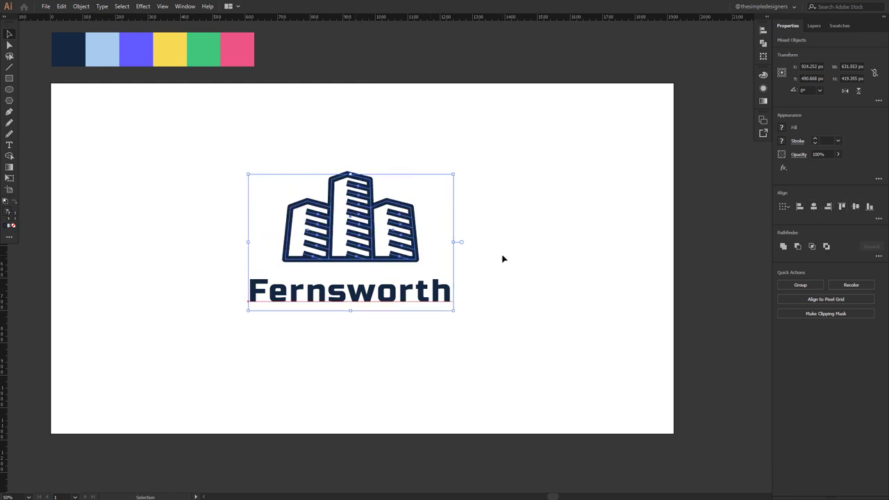
{"action": "left_click", "coordinate": [503, 259]}
{"action": "key", "text": "ctrl+minus"}
{"action": "key", "text": "ctrl+minus"}
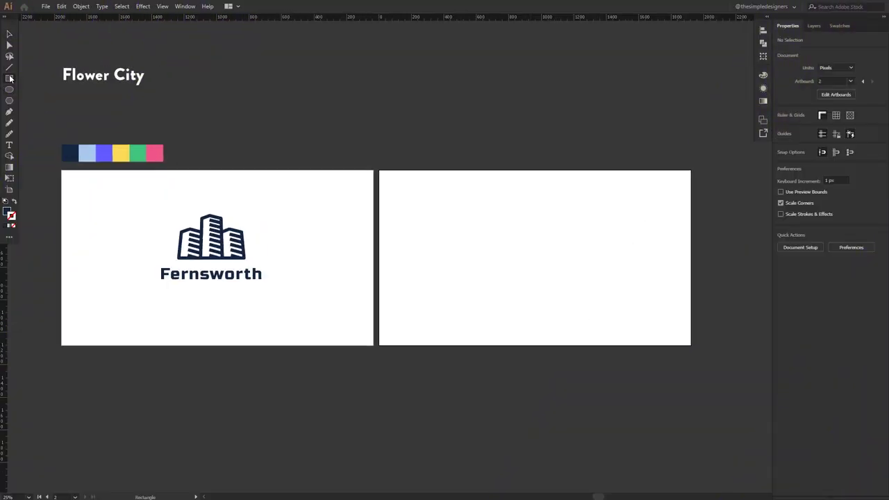
- Draw a rectangle covering the whole second artboard and fill it with the green swatch
{"action": "left_click", "coordinate": [10, 79]}
{"action": "left_click_drag", "start_coordinate": [378, 169], "coordinate": [691, 345]}
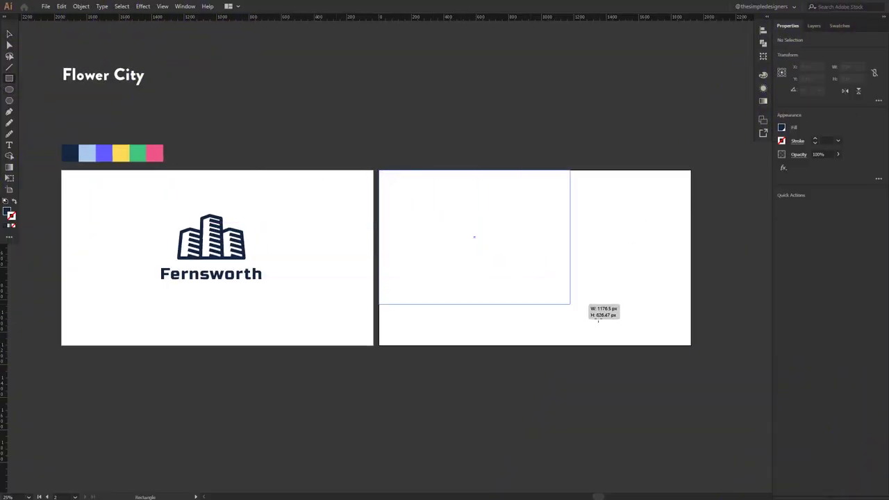
{"action": "left_click", "coordinate": [138, 153]}
{"action": "key", "text": "v"}
{"action": "key", "text": "ctrl+shift+a"}
- Lock the green background rectangle in place via Object > Lock > Selection
{"action": "left_click", "coordinate": [436, 207]}
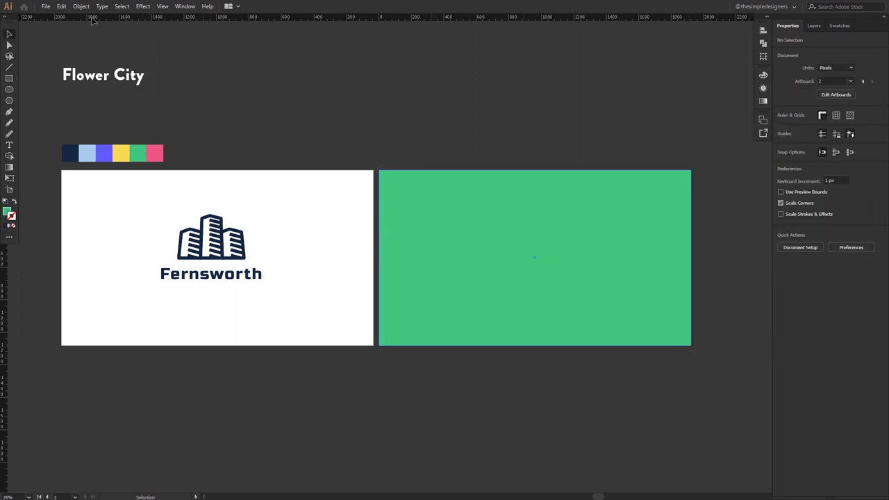
{"action": "left_click", "coordinate": [82, 6]}
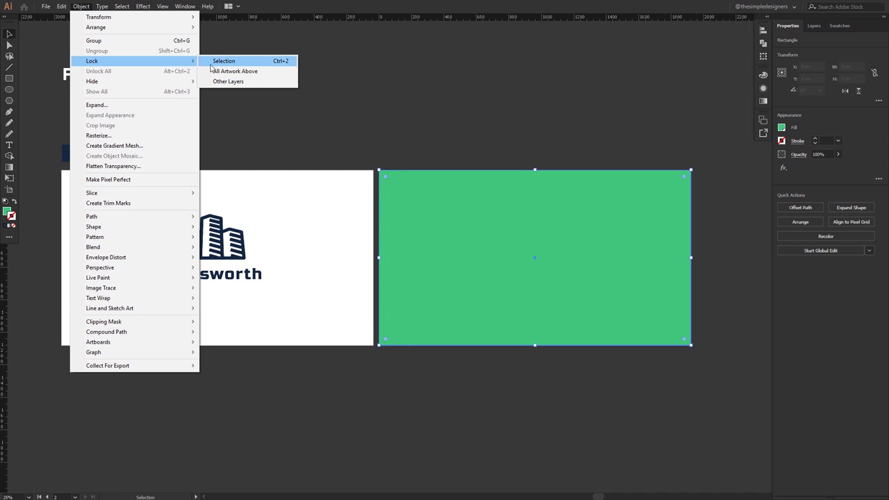
{"action": "left_click", "coordinate": [230, 60]}
{"action": "scroll", "coordinate": [282, 115], "scroll_direction": "right", "scroll_amount": 10}
{"action": "scroll", "coordinate": [334, 198], "scroll_direction": "up", "scroll_amount": 1}
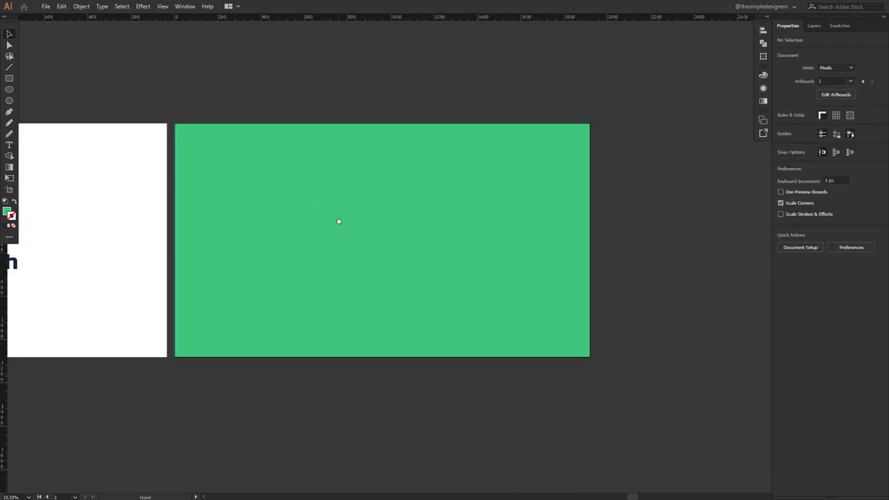
{"action": "left_click", "coordinate": [9, 78]}
- Draw a small tall rectangle on the green artboard with a white 16 pt outline
{"action": "left_click_drag", "start_coordinate": [323, 186], "coordinate": [343, 225]}
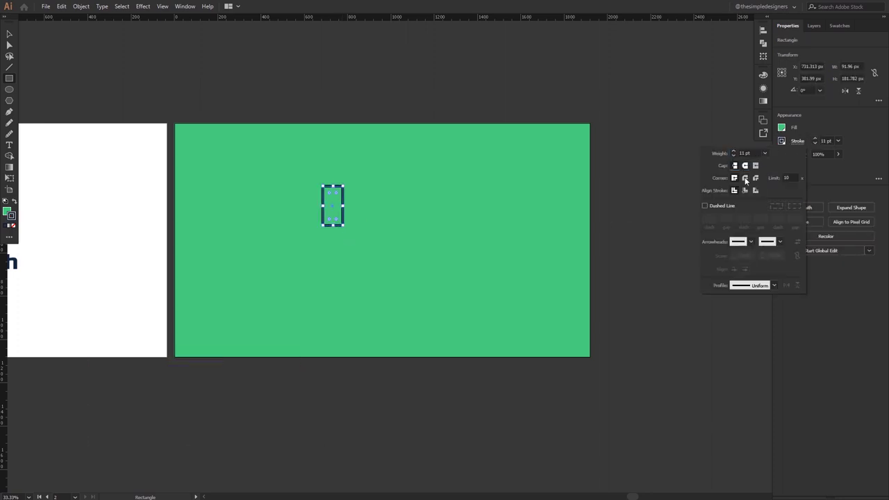
{"action": "left_click", "coordinate": [782, 141]}
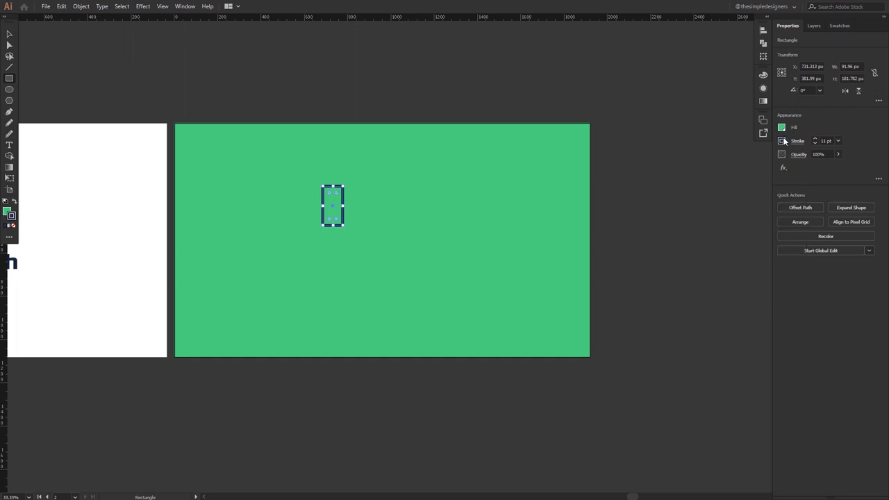
{"action": "left_click", "coordinate": [695, 175]}
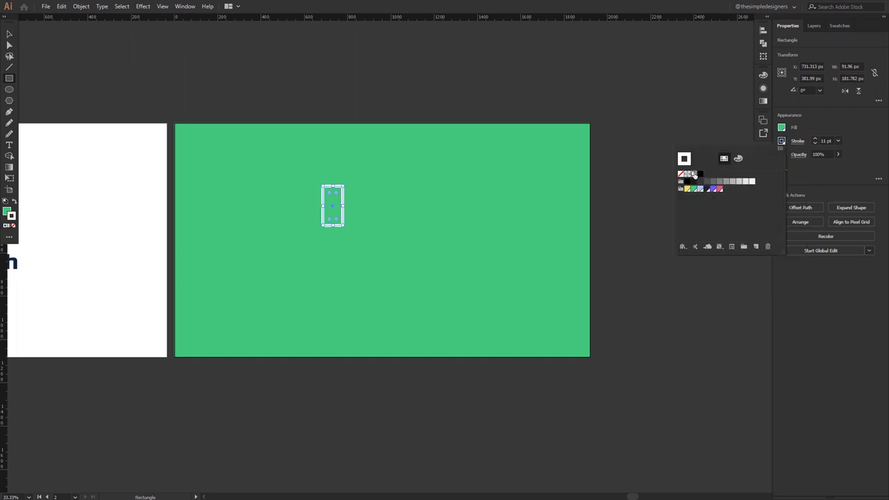
{"action": "left_click", "coordinate": [816, 140]}
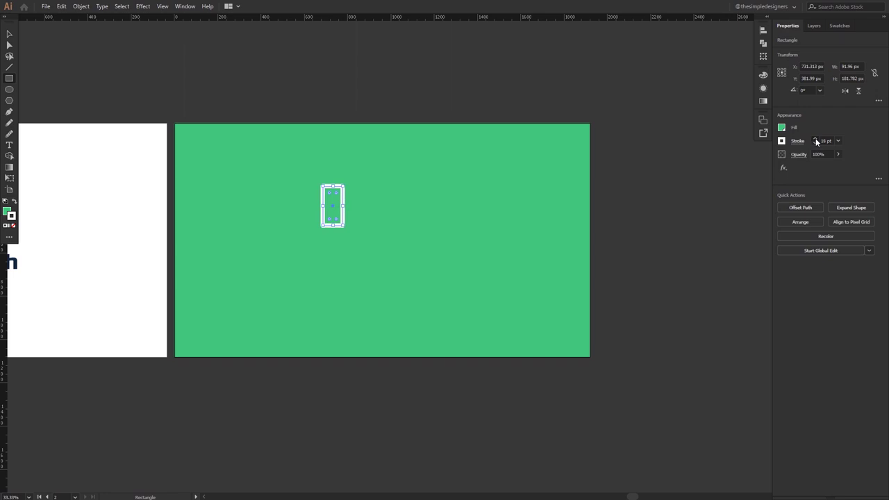
{"action": "left_click", "coordinate": [816, 143]}
- Rotate the white-outlined rectangle 45° to a diagonal
{"action": "key", "text": "v"}
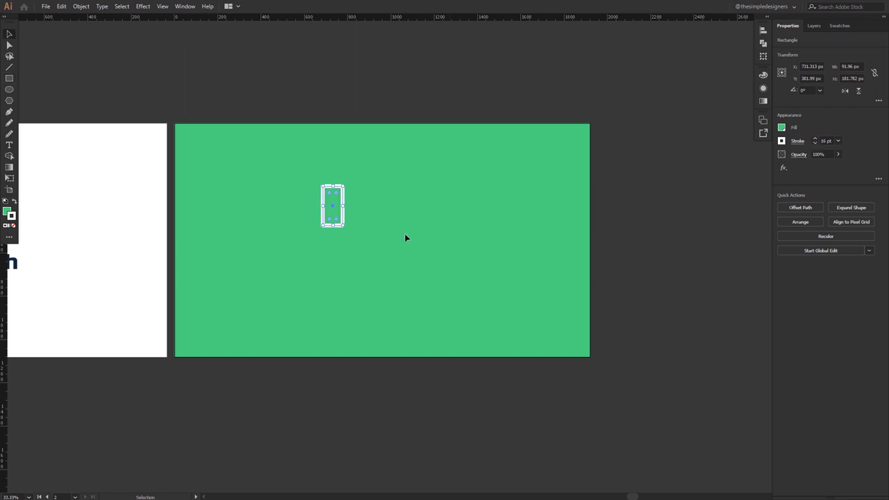
{"action": "left_click", "coordinate": [603, 226]}
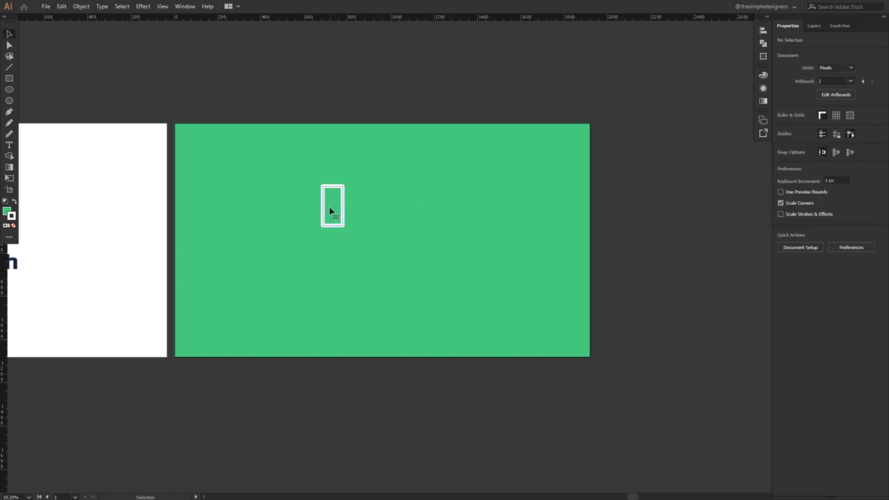
{"action": "left_click", "coordinate": [330, 211]}
{"action": "left_click", "coordinate": [7, 210]}
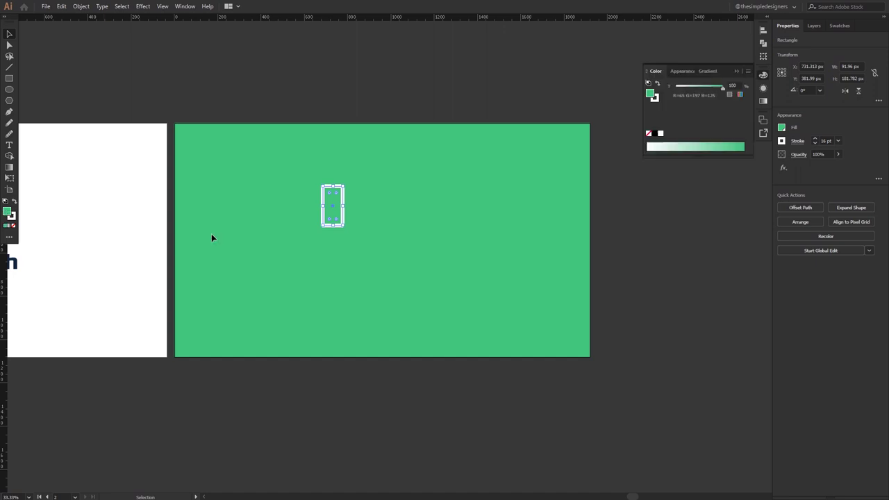
{"action": "left_click", "coordinate": [459, 111]}
{"action": "left_click", "coordinate": [738, 71]}
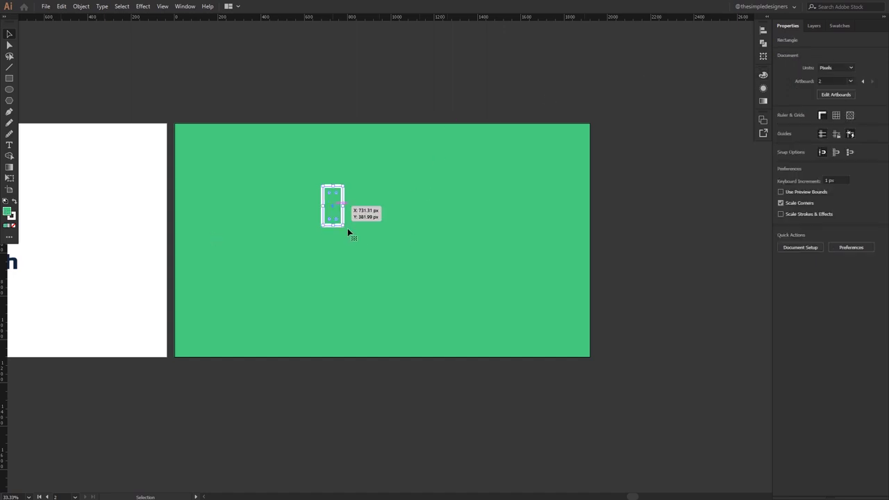
{"action": "left_click_drag", "start_coordinate": [348, 232], "coordinate": [360, 221]}
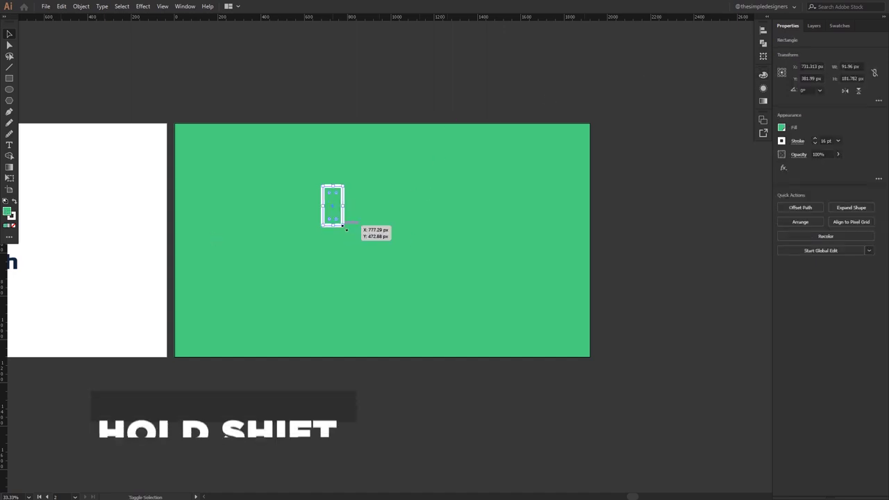
- Make a vertical mirrored copy about the rectangle's bottom corner, forming a heart shape
{"action": "left_click", "coordinate": [457, 226]}
{"action": "left_click", "coordinate": [332, 205]}
{"action": "key", "text": "o"}
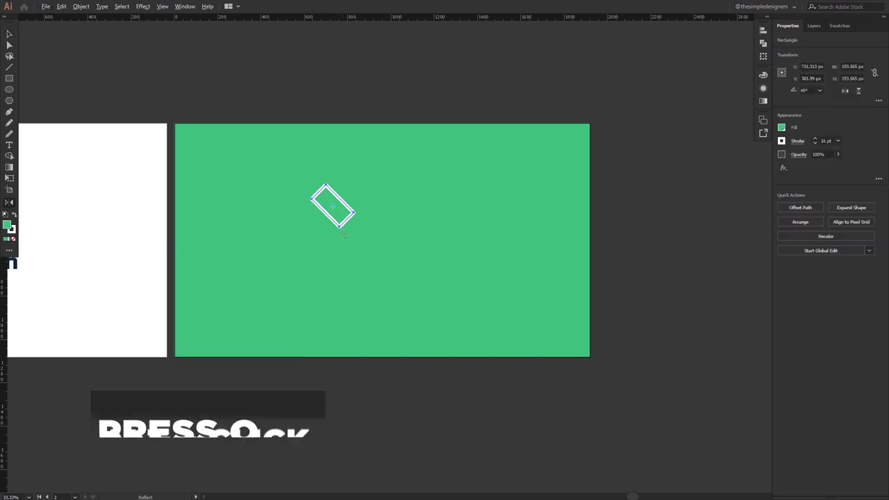
{"action": "left_click", "coordinate": [340, 228], "text": "alt"}
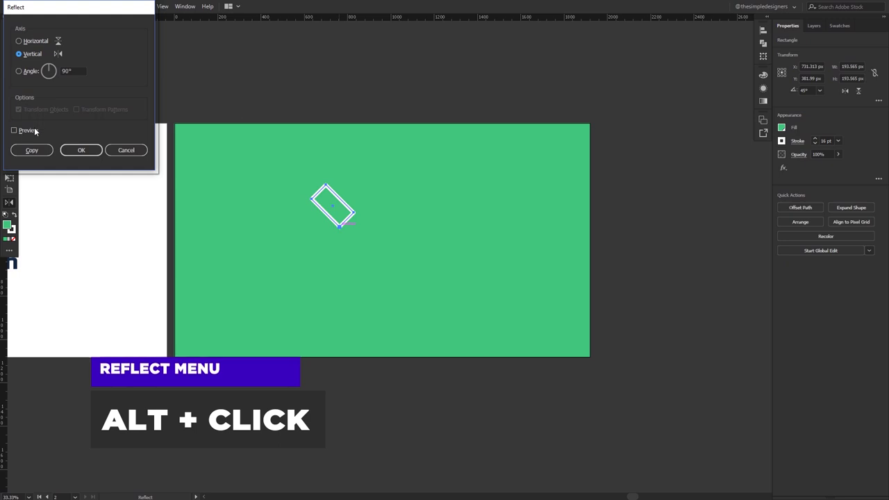
{"action": "left_click", "coordinate": [24, 129]}
{"action": "left_click", "coordinate": [40, 146]}
{"action": "key", "text": "v"}
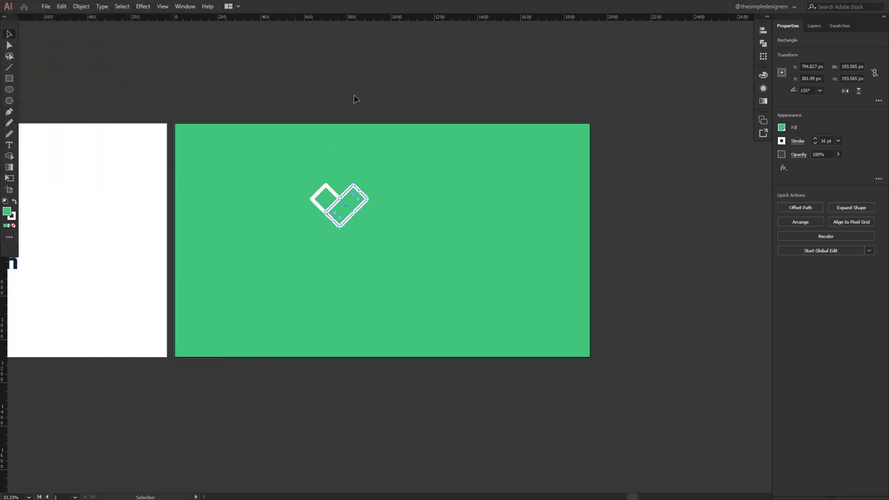
{"action": "left_click", "coordinate": [354, 95]}
{"action": "left_click_drag", "start_coordinate": [322, 193], "coordinate": [368, 204]}
{"action": "left_click", "coordinate": [373, 212]}
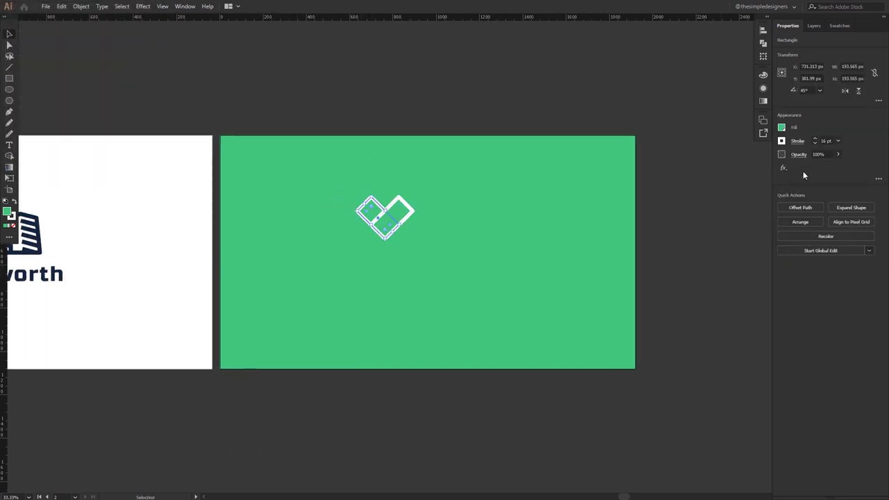
- Fill the left square light blue and draw a closed triangle between the two top corners
{"action": "left_click", "coordinate": [783, 128]}
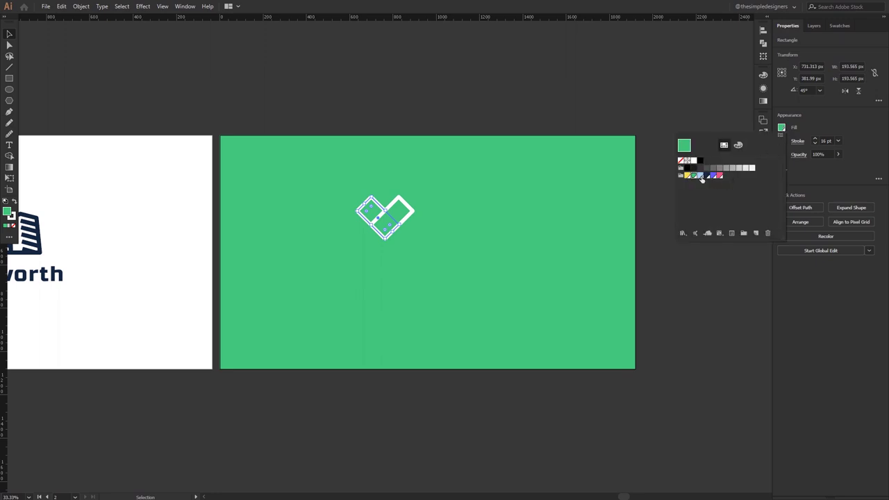
{"action": "left_click", "coordinate": [552, 93]}
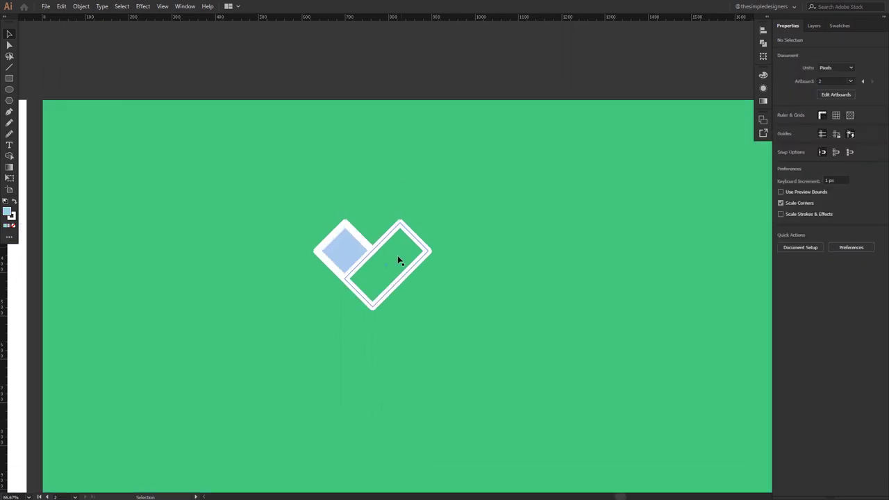
{"action": "scroll", "coordinate": [398, 190], "scroll_direction": "up", "scroll_amount": 2}
{"action": "left_click", "coordinate": [401, 202]}
{"action": "left_click", "coordinate": [345, 203]}
{"action": "left_click", "coordinate": [375, 231]}
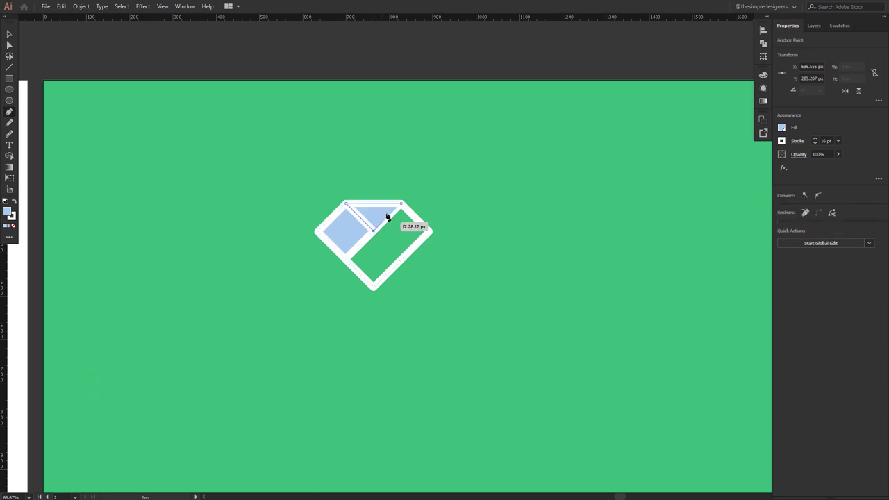
{"action": "left_click", "coordinate": [401, 203]}
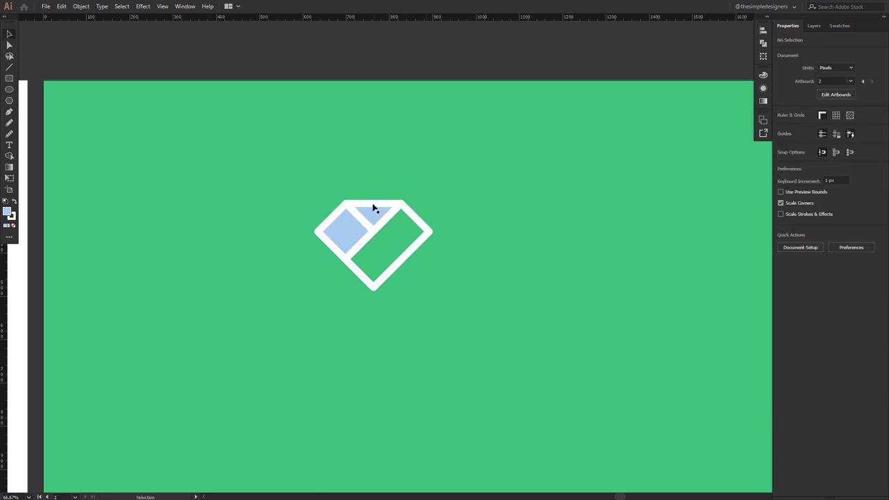
- Fill the triangle purple-blue and move the whole diamond icon further right
{"action": "left_click", "coordinate": [840, 26]}
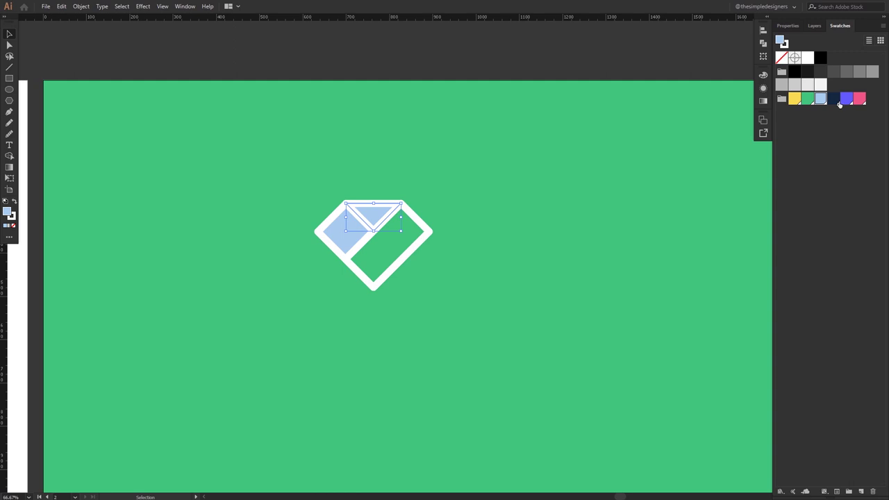
{"action": "left_click", "coordinate": [846, 99]}
{"action": "scroll", "coordinate": [503, 214], "scroll_direction": "down", "scroll_amount": 2}
{"action": "left_click", "coordinate": [385, 211]}
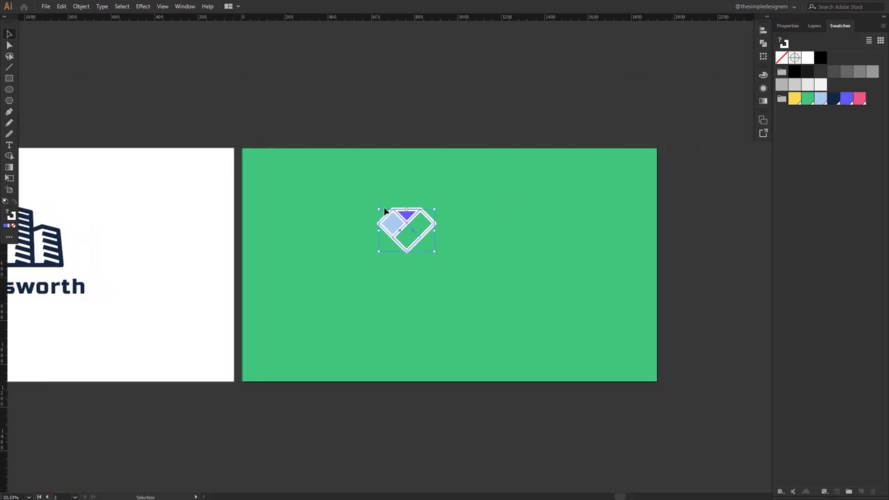
{"action": "left_click_drag", "start_coordinate": [406, 227], "coordinate": [458, 228]}
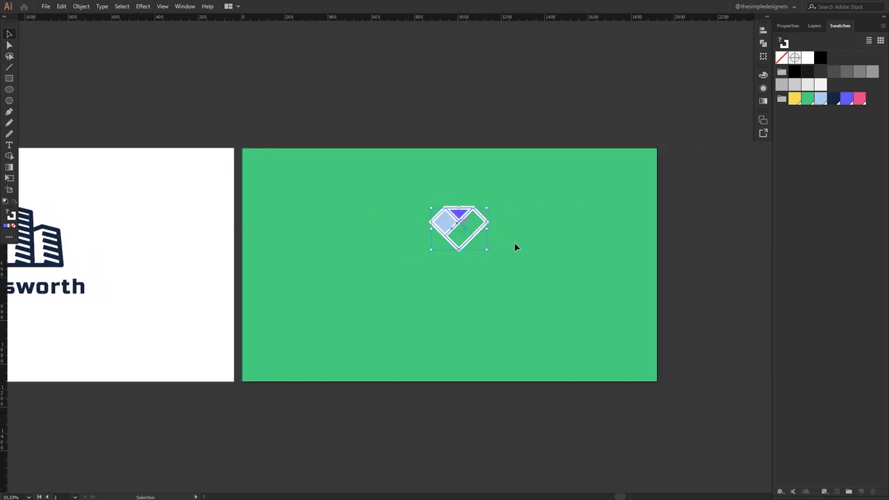
{"action": "left_click", "coordinate": [9, 106]}
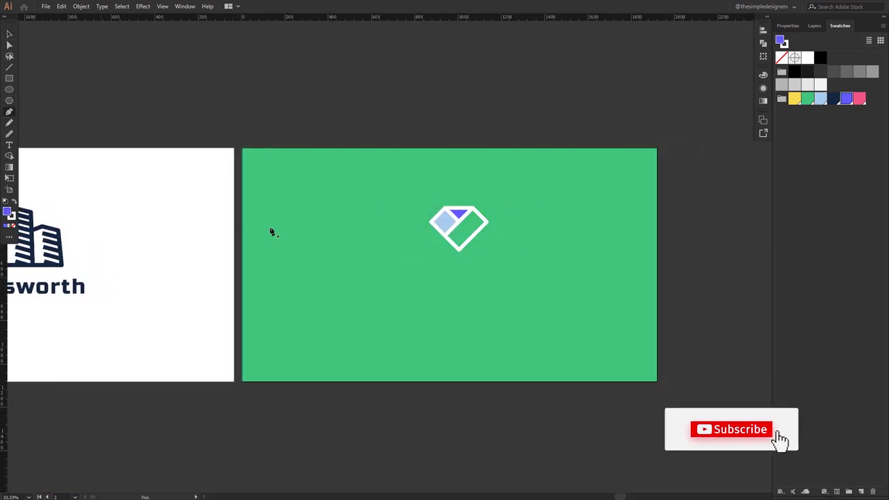
{"action": "left_click", "coordinate": [459, 249]}
- Finish the stem line below the diamond and copy the diamond down onto the stem
{"action": "left_click", "coordinate": [478, 314], "text": "shift"}
{"action": "key", "text": "v"}
{"action": "mouse_move", "coordinate": [464, 237]}
{"action": "left_mouse_down"}
{"action": "mouse_move", "coordinate": [466, 293]}
{"action": "mouse_move", "coordinate": [459, 288]}
{"action": "left_mouse_up"}
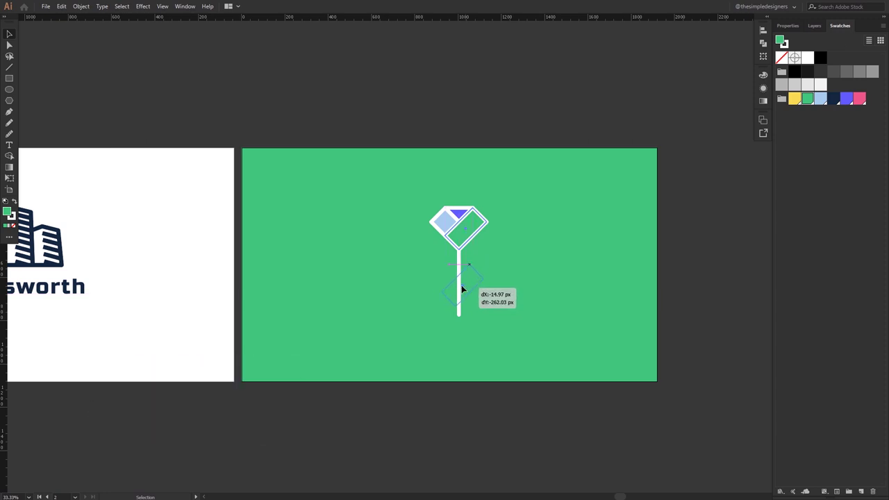
{"action": "scroll", "coordinate": [475, 301], "scroll_direction": "up", "scroll_amount": 3}
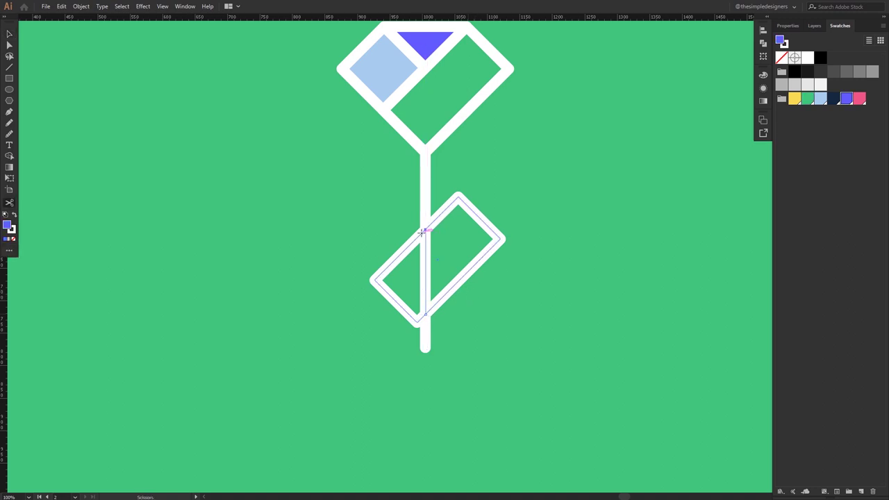
{"action": "key", "text": "v"}
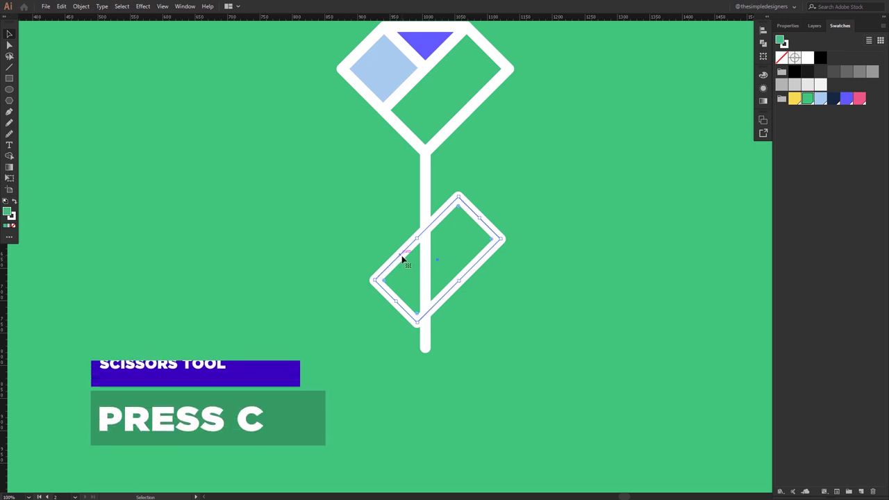
- Cut the lower diamond at both stem crossings, delete its left half, and snap the endpoint onto the stem
{"action": "key", "text": "c"}
{"action": "left_click", "coordinate": [424, 228]}
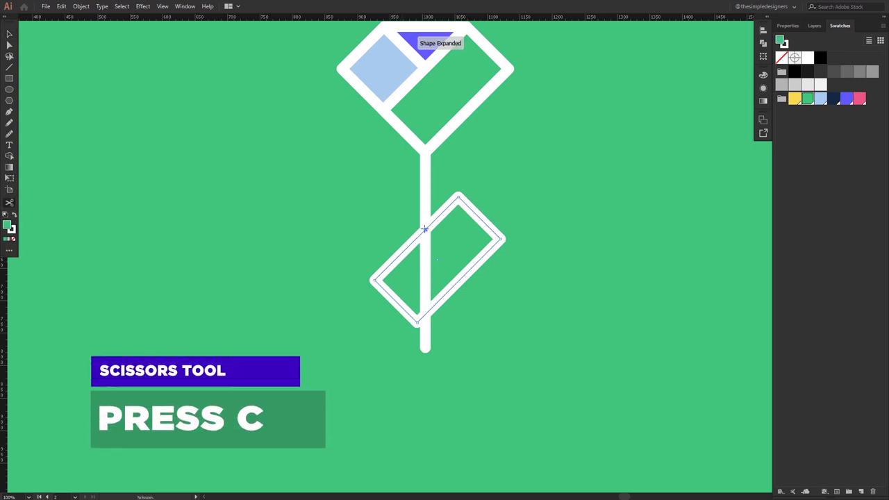
{"action": "left_click", "coordinate": [425, 314]}
{"action": "key", "text": "v"}
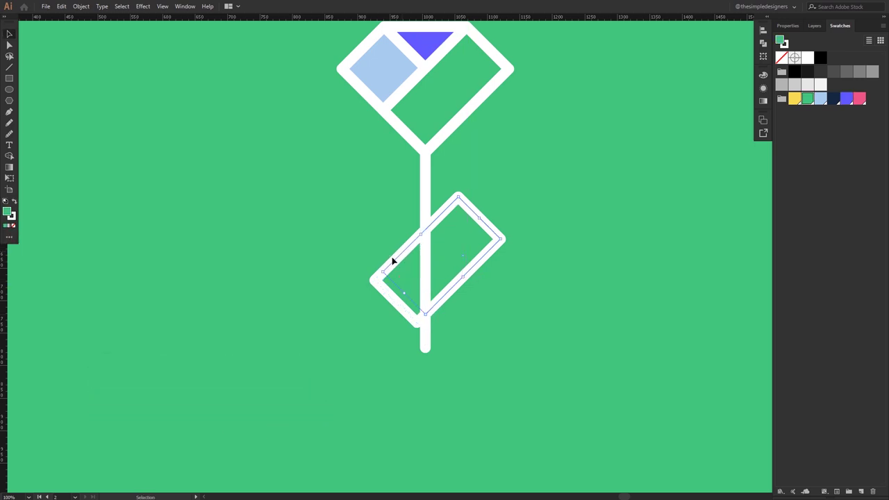
{"action": "key", "text": "Delete"}
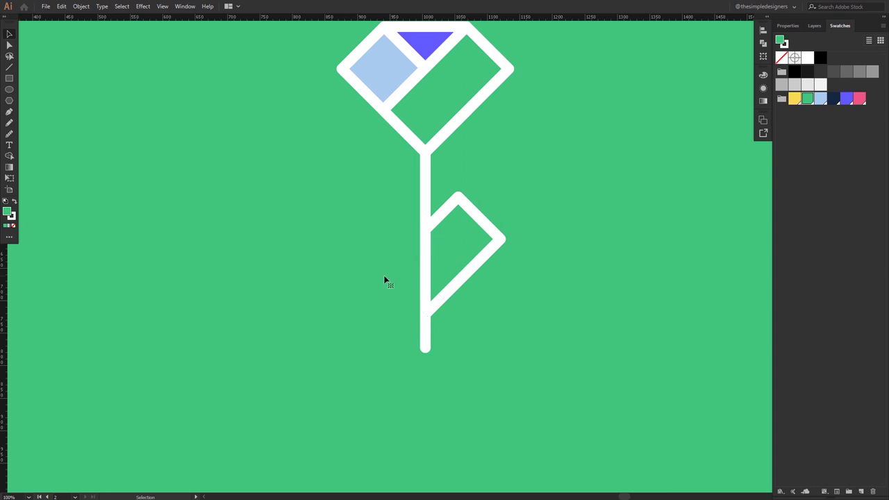
{"action": "left_click_drag", "start_coordinate": [439, 219], "coordinate": [426, 233]}
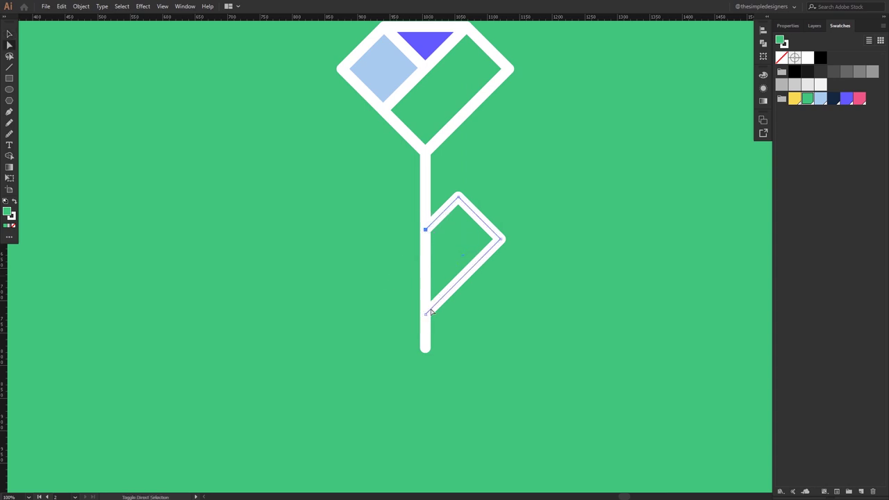
{"action": "left_click", "coordinate": [788, 25]}
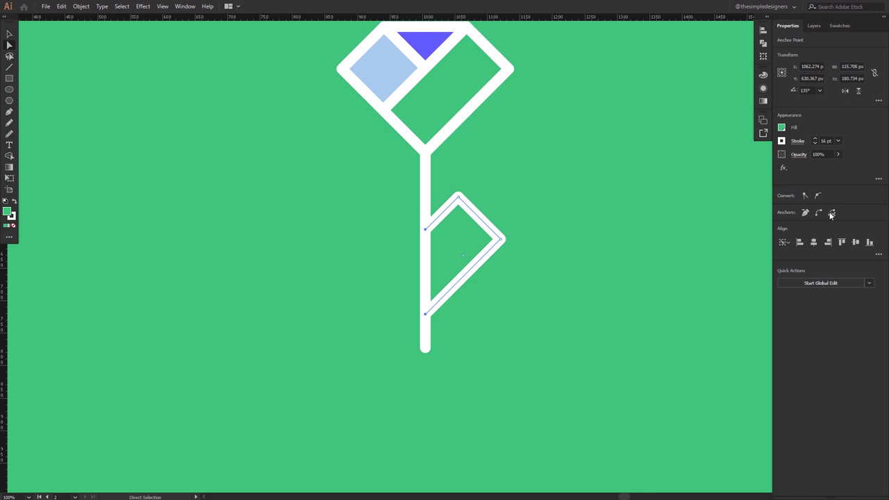
{"action": "left_click", "coordinate": [838, 25]}
- Fill the leaf pink and place a vertically mirrored copy left of the stem
{"action": "left_click", "coordinate": [859, 100]}
{"action": "key", "text": "o"}
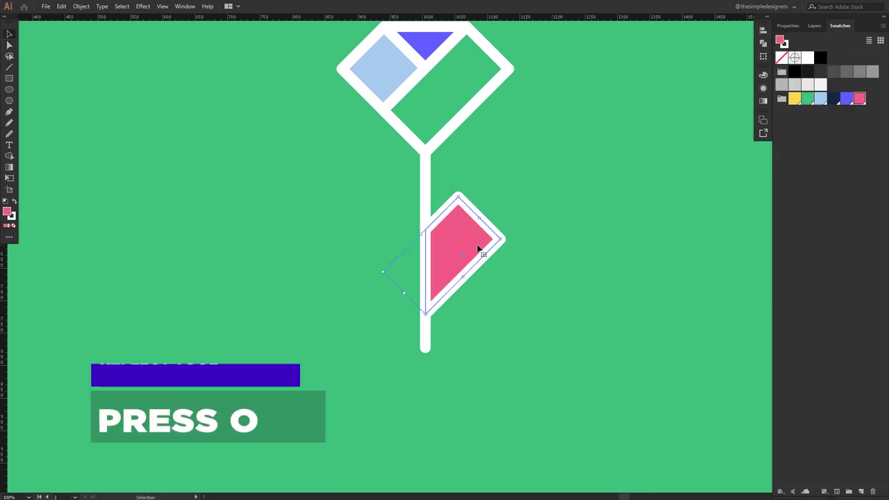
{"action": "left_click", "coordinate": [425, 314], "text": "alt"}
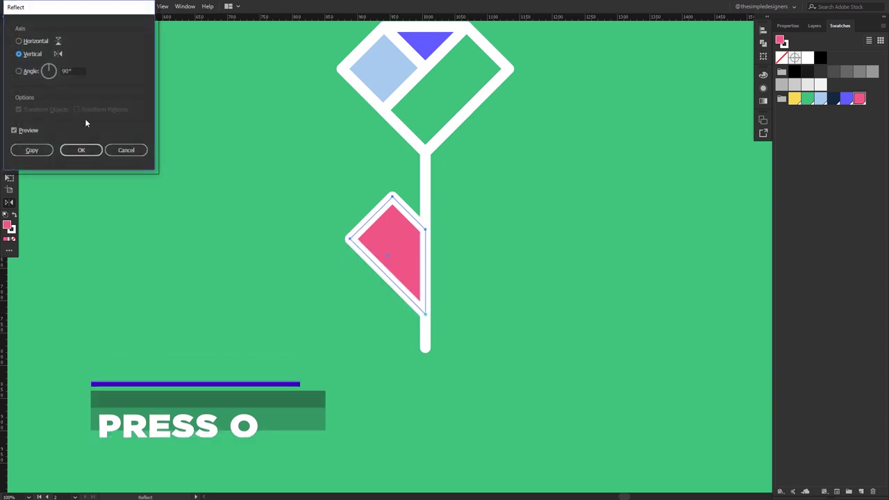
{"action": "left_click", "coordinate": [33, 150]}
{"action": "key", "text": "v"}
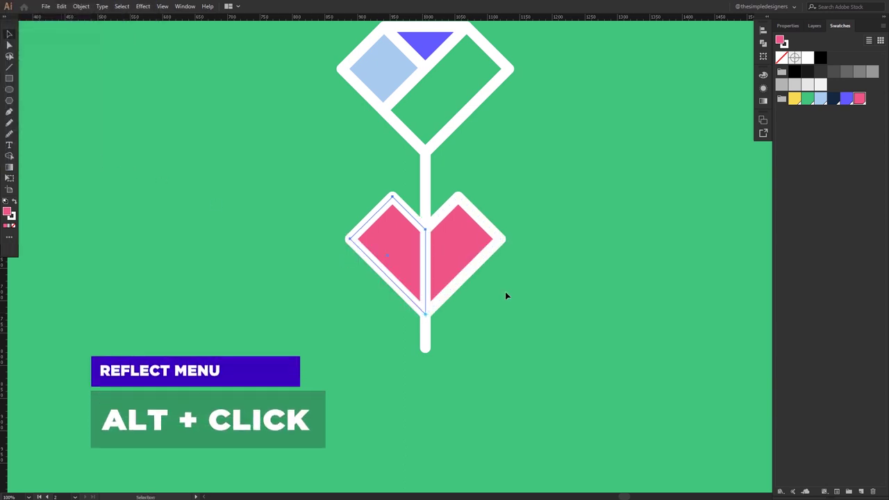
{"action": "mouse_move", "coordinate": [396, 252]}
{"action": "left_mouse_down"}
{"action": "mouse_move", "coordinate": [402, 293]}
{"action": "mouse_move", "coordinate": [417, 314]}
{"action": "left_mouse_up"}
{"action": "key", "text": "ctrl+shift+a"}
- In Outline view, align the left leaf's bottom point with the stem, then fill it yellow
{"action": "scroll", "coordinate": [440, 347], "scroll_direction": "up", "scroll_amount": 2, "text": "alt"}
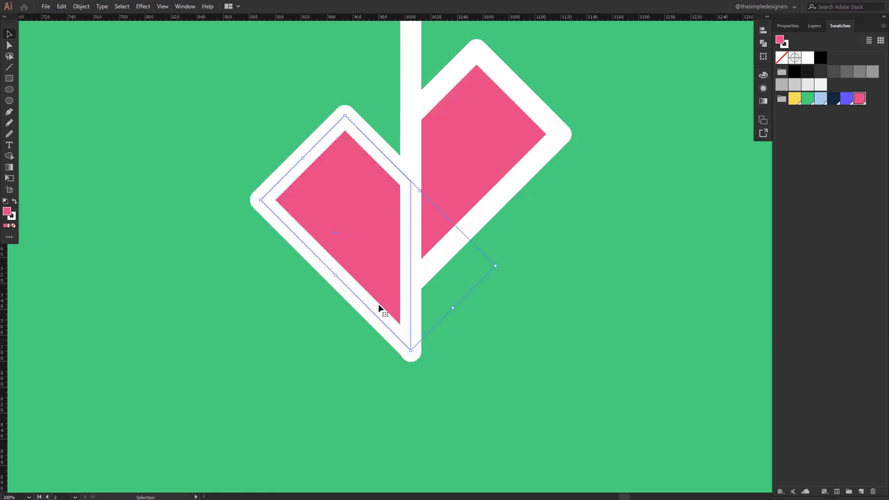
{"action": "key", "text": "ctrl+y"}
{"action": "scroll", "coordinate": [409, 344], "scroll_direction": "up", "scroll_amount": 4}
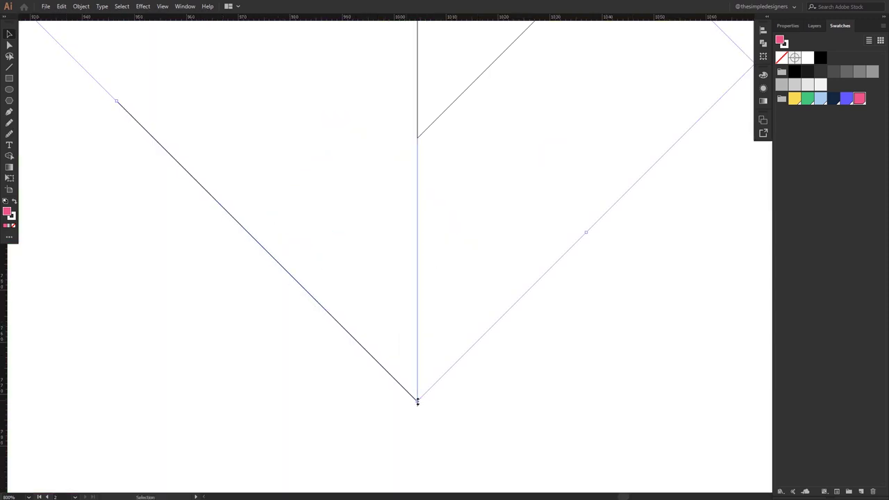
{"action": "left_click_drag", "start_coordinate": [409, 397], "coordinate": [409, 397]}
{"action": "scroll", "coordinate": [409, 397], "scroll_direction": "down", "scroll_amount": 2}
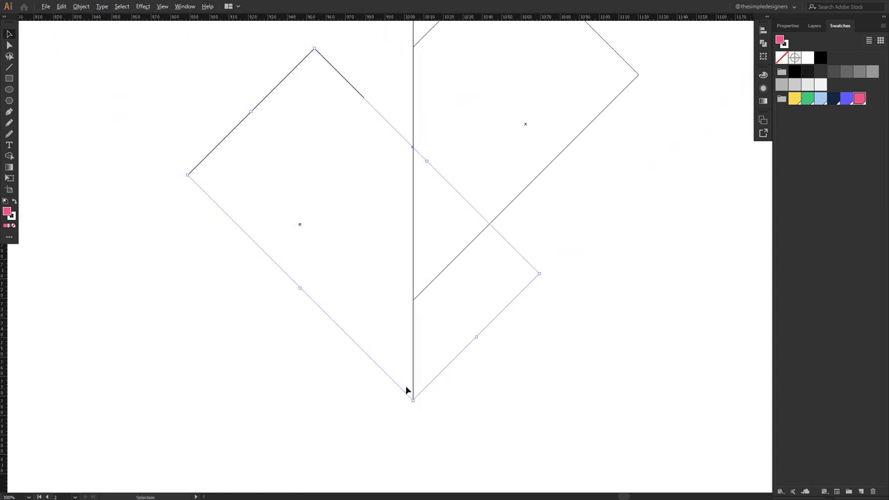
{"action": "key", "text": "ctrl+y"}
{"action": "scroll", "coordinate": [424, 355], "scroll_direction": "down", "scroll_amount": 2}
{"action": "left_click", "coordinate": [794, 99]}
- Group the pink and yellow leaves and shrink the group slightly
{"action": "left_click", "coordinate": [594, 264]}
{"action": "scroll", "coordinate": [506, 292], "scroll_direction": "down", "scroll_amount": 2}
{"action": "left_click", "coordinate": [455, 282]}
{"action": "left_click", "coordinate": [412, 281], "text": "shift"}
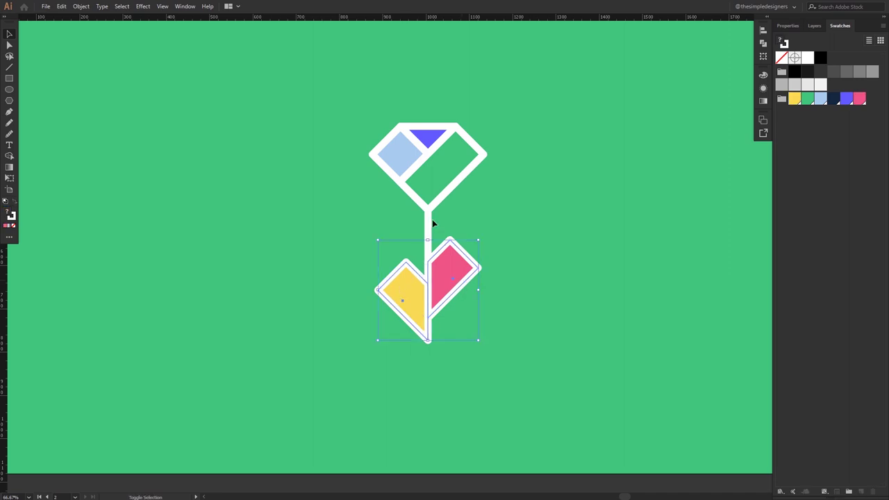
{"action": "right_click", "coordinate": [428, 139]}
{"action": "left_click", "coordinate": [510, 188]}
{"action": "left_click_drag", "start_coordinate": [484, 127], "coordinate": [498, 145]}
{"action": "left_click", "coordinate": [486, 229]}
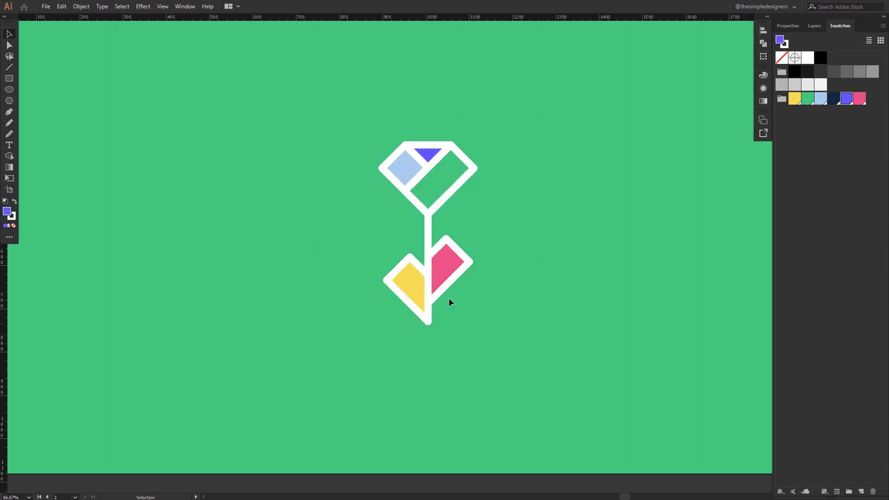
- Nudge the flower up slightly and drag the Flower City text beneath it
{"action": "scroll", "coordinate": [448, 300], "scroll_direction": "down", "scroll_amount": 2, "text": "alt"}
{"action": "left_click", "coordinate": [426, 241]}
{"action": "left_click_drag", "start_coordinate": [425, 241], "coordinate": [426, 234]}
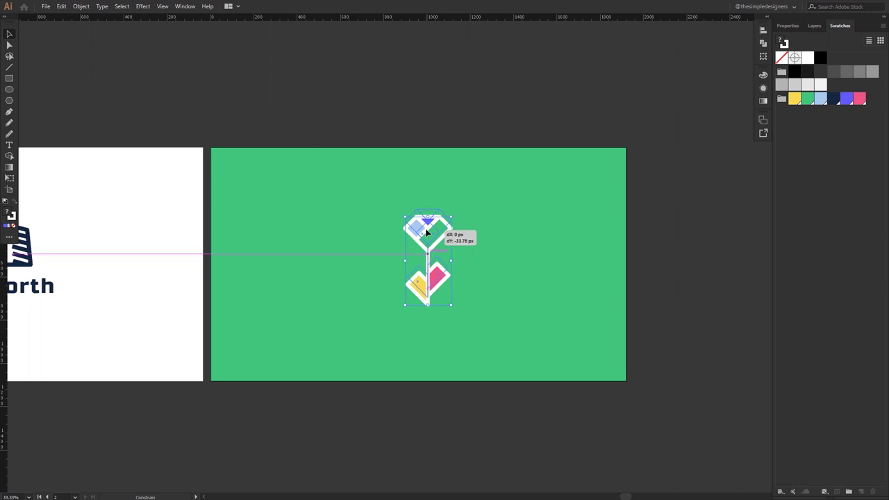
{"action": "left_click", "coordinate": [344, 107]}
{"action": "scroll", "coordinate": [388, 148], "scroll_direction": "left", "scroll_amount": 5}
{"action": "scroll", "coordinate": [389, 149], "scroll_direction": "up", "scroll_amount": 2}
{"action": "left_click_drag", "start_coordinate": [85, 93], "coordinate": [665, 386]}
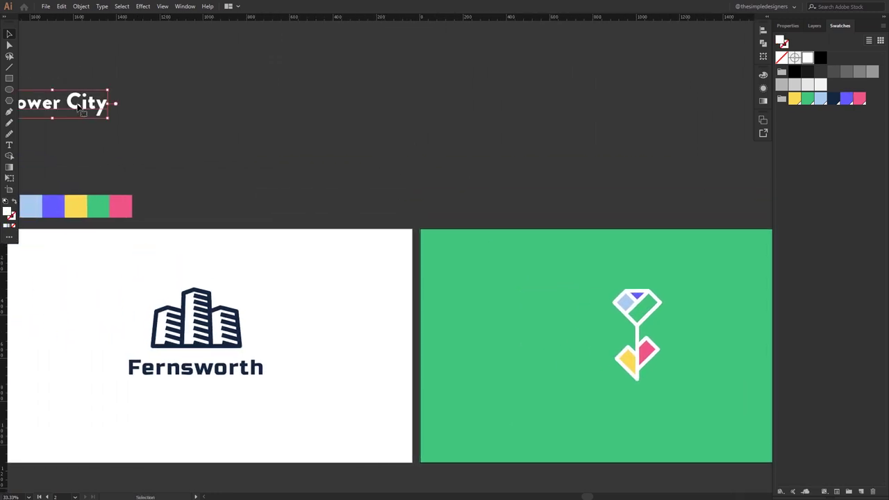
- Bring the Flower City text in front of the green background and centre the flower over it
{"action": "scroll", "coordinate": [666, 385], "scroll_direction": "right", "scroll_amount": 3}
{"action": "scroll", "coordinate": [665, 385], "scroll_direction": "down", "scroll_amount": 1}
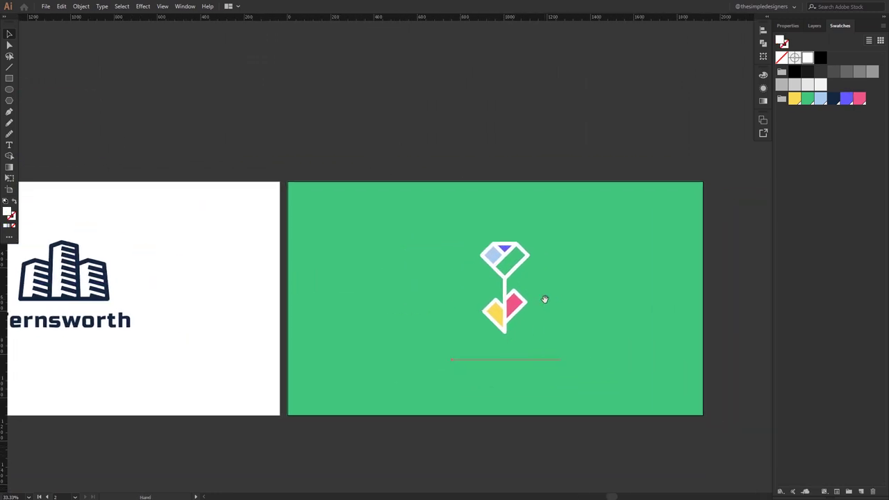
{"action": "right_click", "coordinate": [520, 354]}
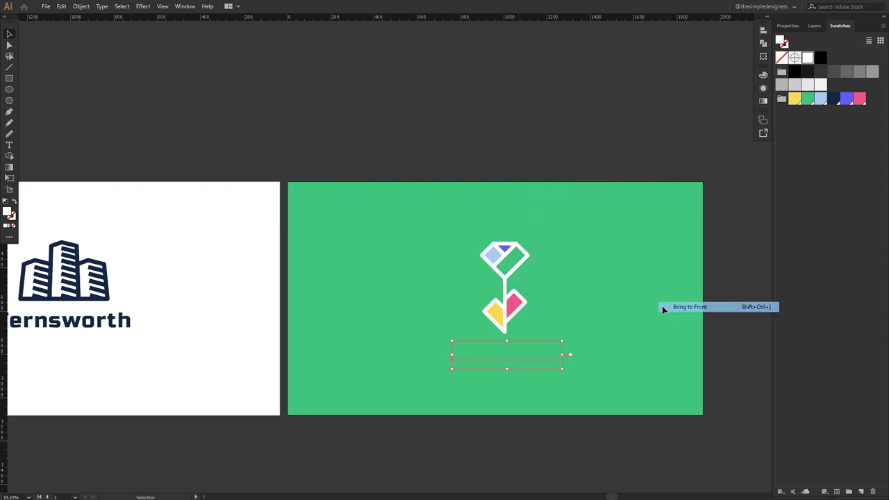
{"action": "left_click", "coordinate": [660, 307]}
{"action": "scroll", "coordinate": [453, 345], "scroll_direction": "right", "scroll_amount": 1}
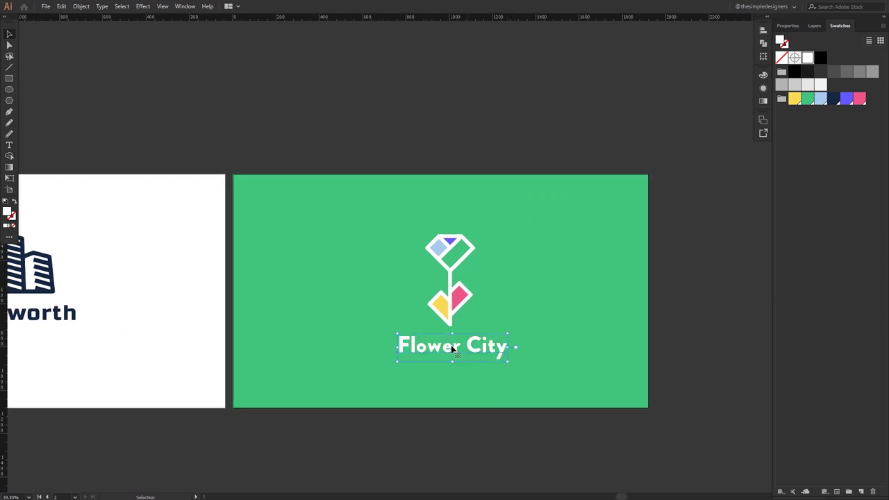
{"action": "left_click", "coordinate": [461, 254], "text": "shift"}
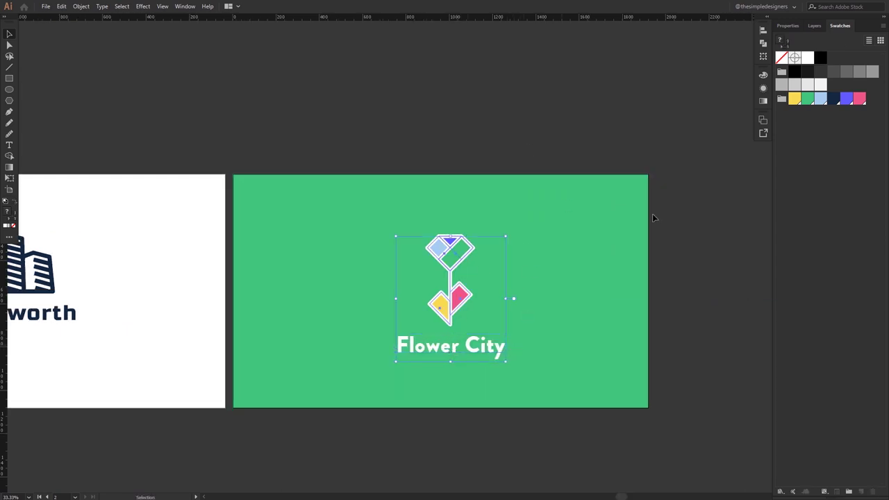
{"action": "left_click", "coordinate": [788, 26]}
{"action": "left_click", "coordinate": [814, 207]}
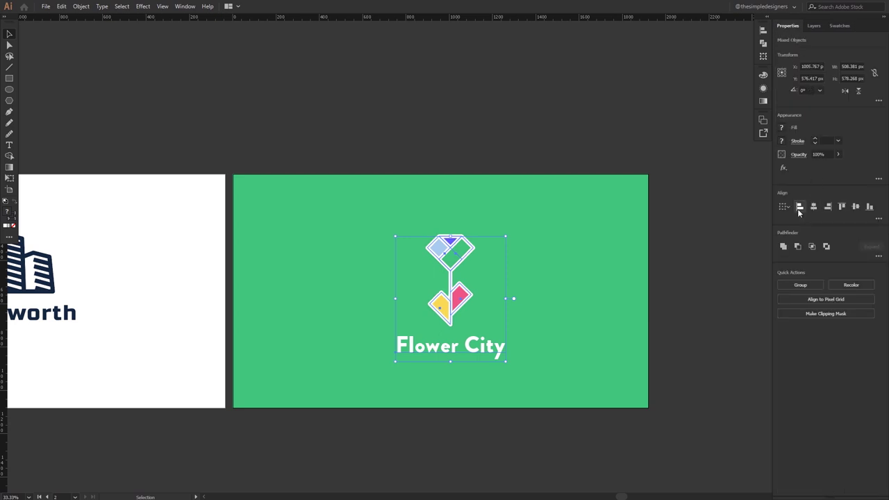
{"action": "left_click", "coordinate": [448, 305], "text": "shift"}
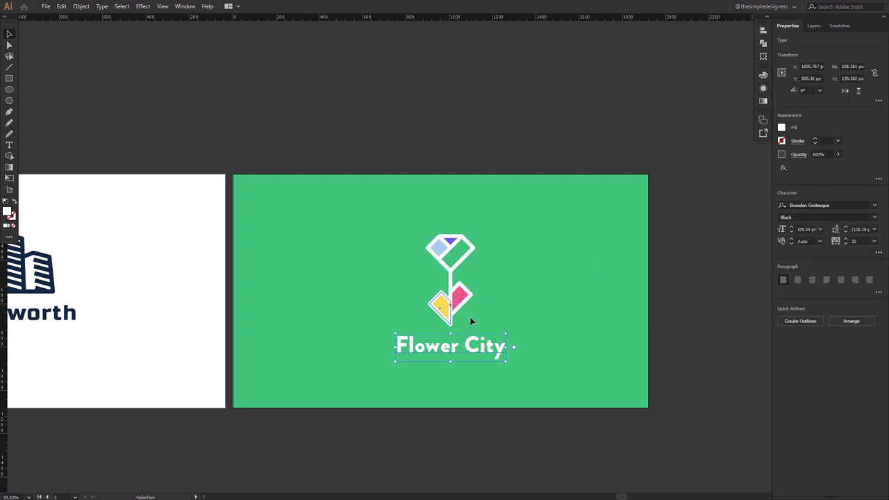
{"action": "left_click", "coordinate": [508, 420]}
- Raise the Flower City logo and, in Outline view, join the stem's top and bottom anchors
{"action": "left_click_drag", "start_coordinate": [462, 351], "coordinate": [462, 283]}
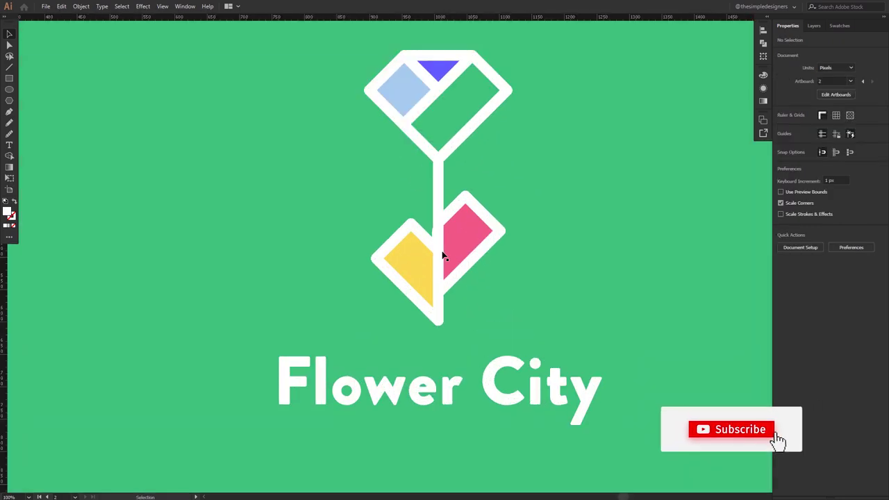
{"action": "key", "text": "ctrl+y"}
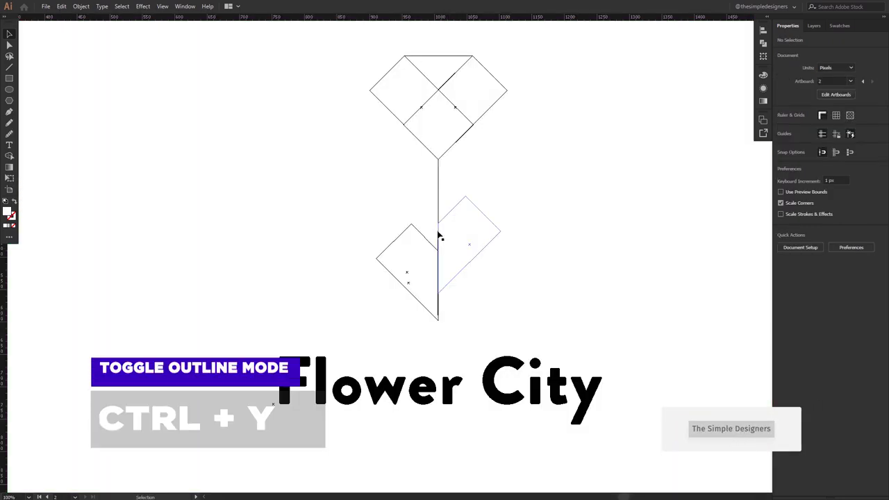
{"action": "left_click", "coordinate": [440, 235]}
{"action": "key", "text": "a"}
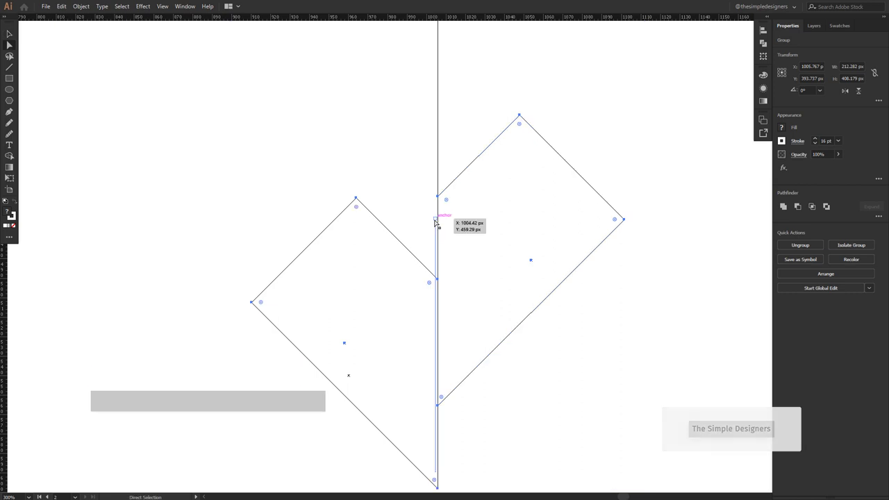
{"action": "left_click", "coordinate": [436, 218]}
{"action": "left_click", "coordinate": [436, 472], "text": "shift"}
{"action": "key", "text": "ctrl+j"}
{"action": "key", "text": "ctrl+minus"}
- Return to the coloured preview and select the Flower City text
{"action": "scroll", "coordinate": [472, 416], "scroll_direction": "up", "scroll_amount": 3}
{"action": "scroll", "coordinate": [457, 250], "scroll_direction": "down", "scroll_amount": 2}
{"action": "scroll", "coordinate": [447, 159], "scroll_direction": "up", "scroll_amount": 3}
{"action": "scroll", "coordinate": [408, 198], "scroll_direction": "down", "scroll_amount": 3}
{"action": "scroll", "coordinate": [424, 218], "scroll_direction": "down", "scroll_amount": 2}
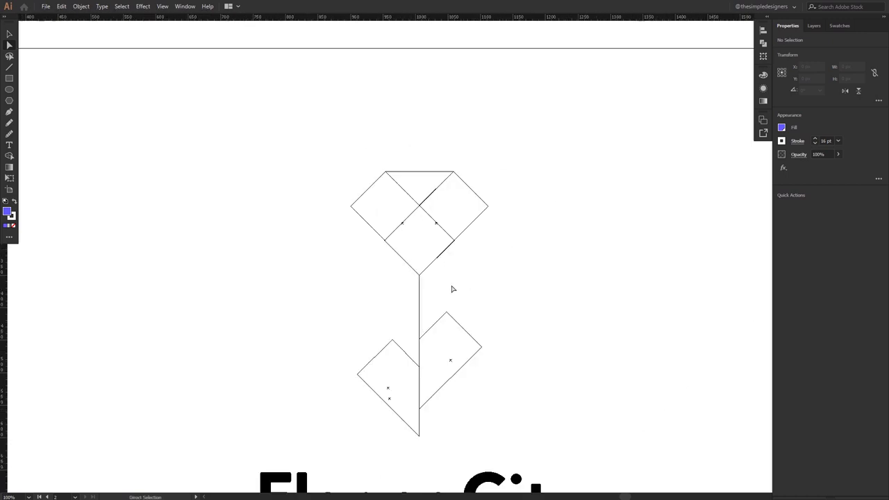
{"action": "key", "text": "ctrl+y"}
{"action": "scroll", "coordinate": [482, 303], "scroll_direction": "down", "scroll_amount": 1}
{"action": "scroll", "coordinate": [492, 283], "scroll_direction": "down", "scroll_amount": 1}
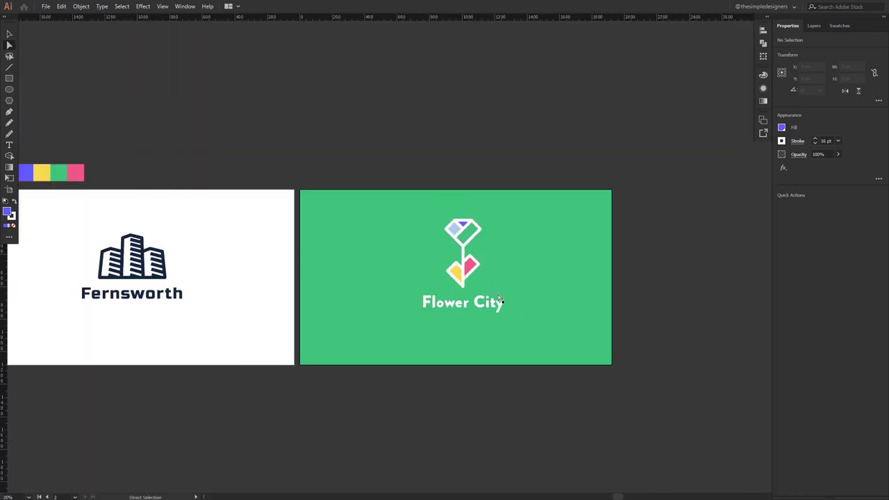
{"action": "left_click", "coordinate": [486, 304]}
{"action": "left_click", "coordinate": [469, 271], "text": "shift"}
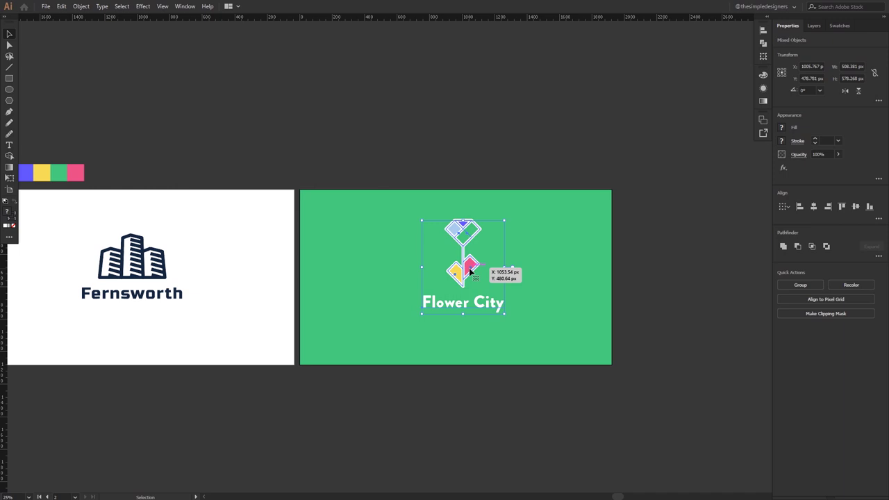